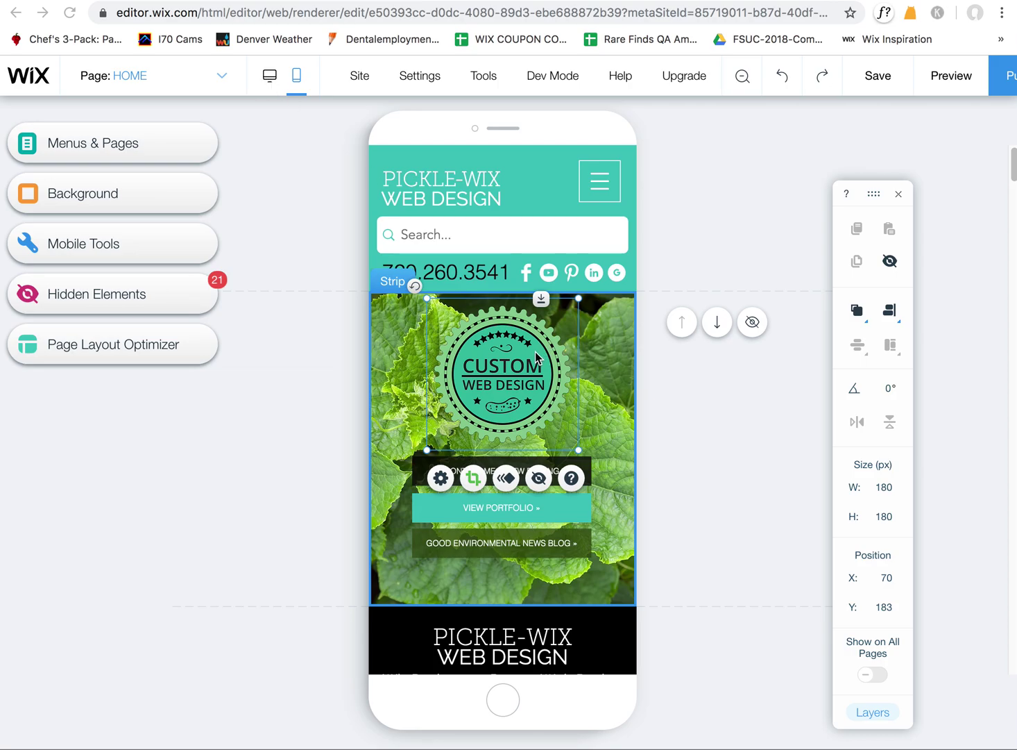
Switch the HOME page from the mobile layout to the desktop editor's hero section
{"action": "left_click", "coordinate": [269, 82]}
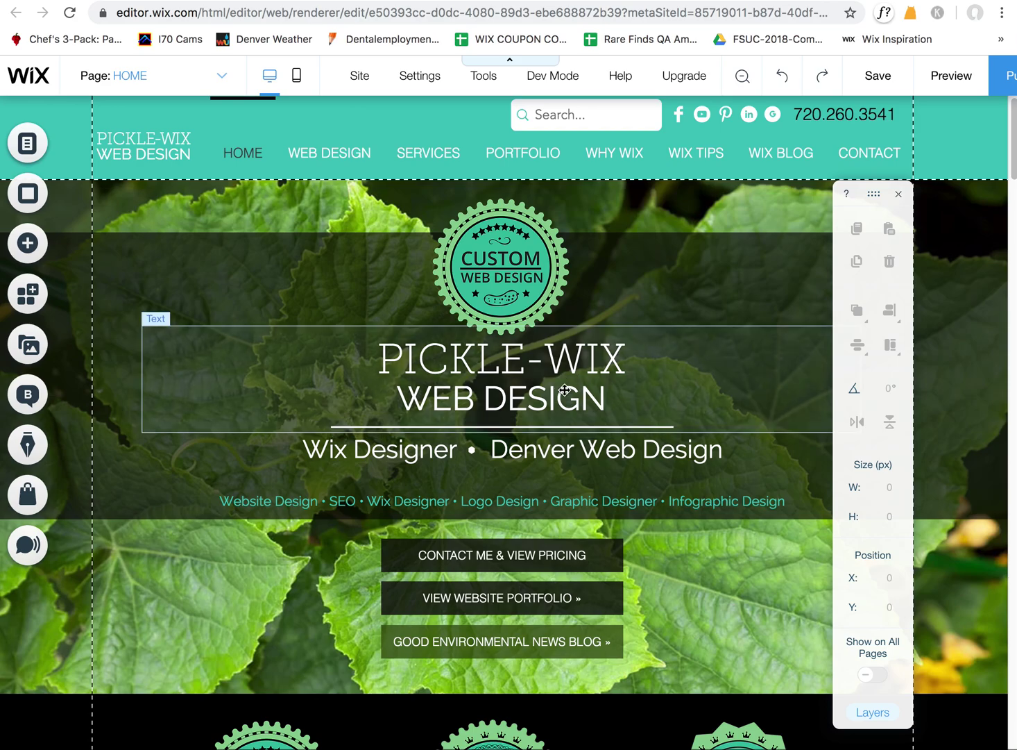
{"action": "left_click", "coordinate": [568, 390]}
{"action": "left_click_drag", "start_coordinate": [581, 393], "coordinate": [528, 392]}
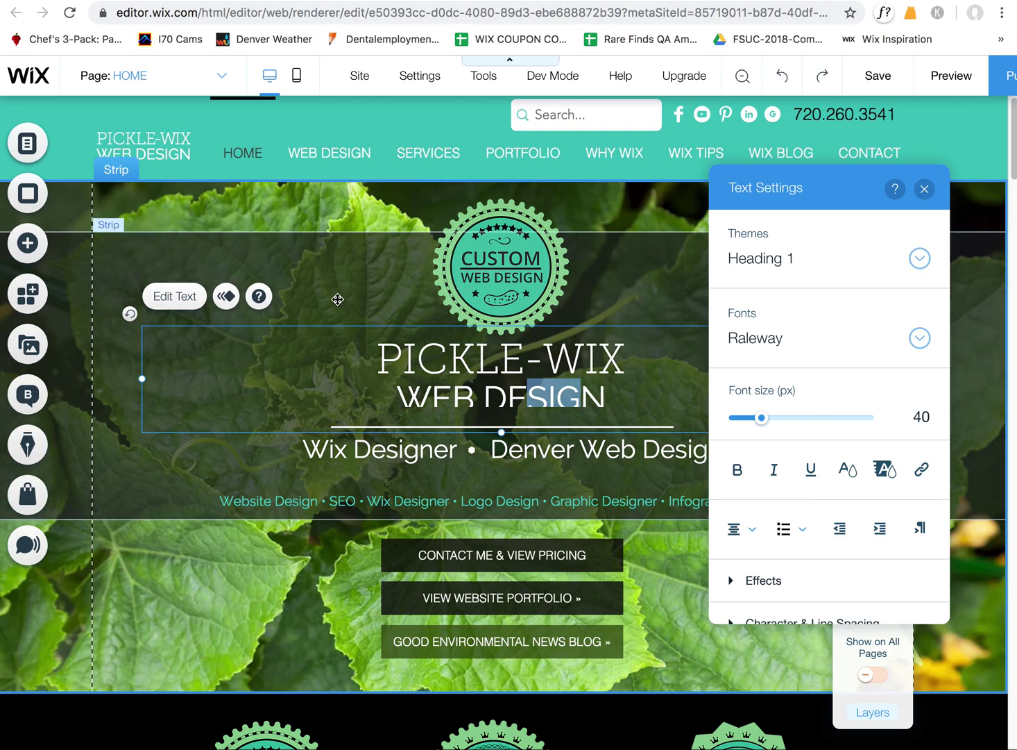
{"action": "left_click", "coordinate": [505, 557]}
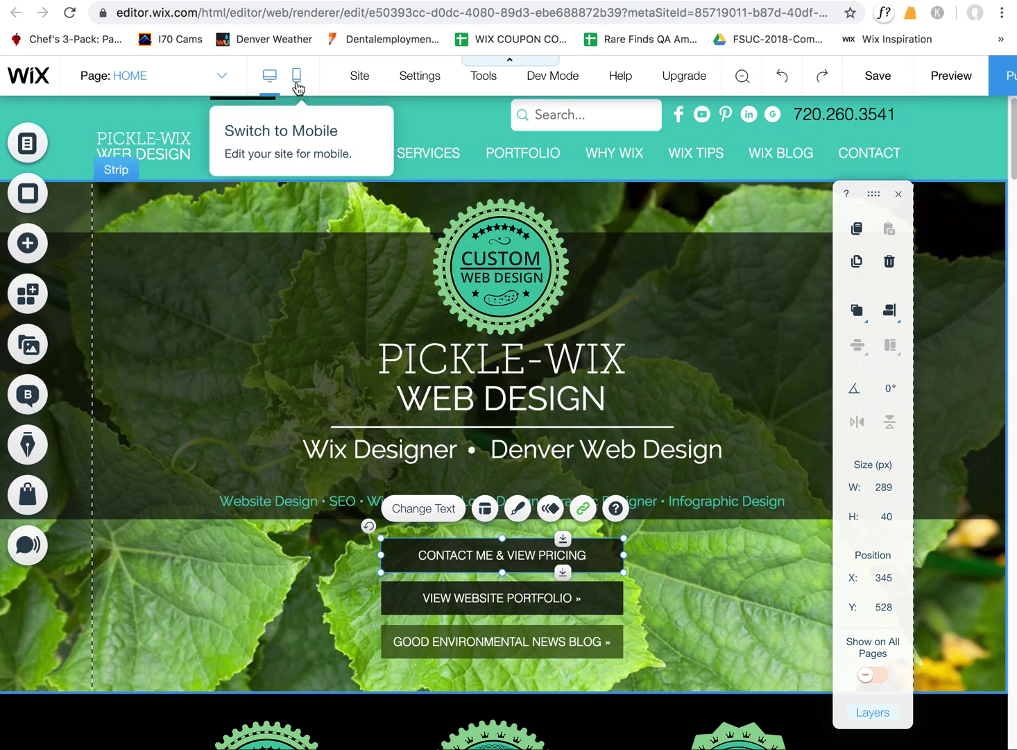
Switch to the mobile layout and open the black section title's Mobile Text Settings (41 px, left-aligned)
{"action": "left_click", "coordinate": [297, 85]}
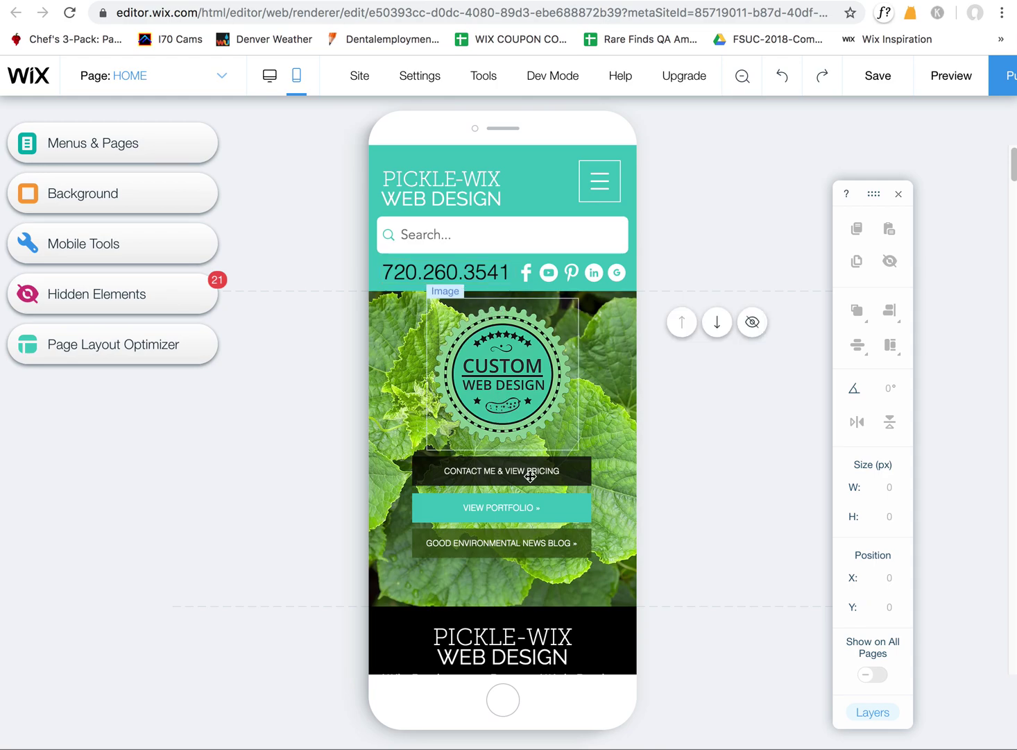
{"action": "left_click", "coordinate": [506, 635]}
{"action": "double_click", "coordinate": [506, 636]}
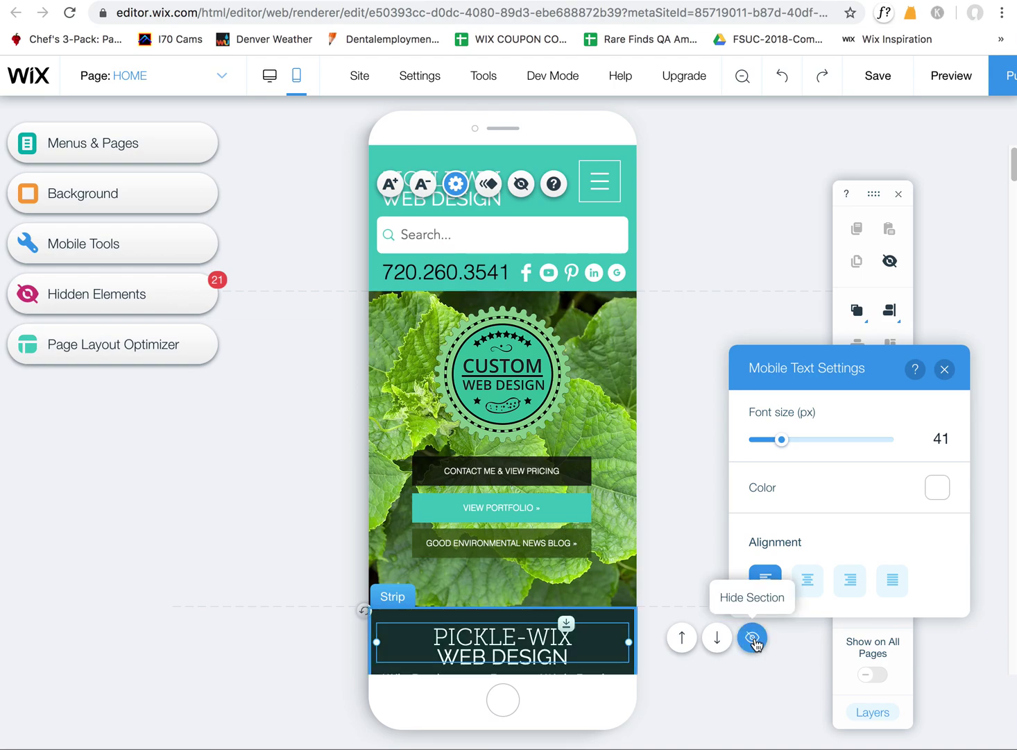
{"action": "left_click", "coordinate": [534, 471]}
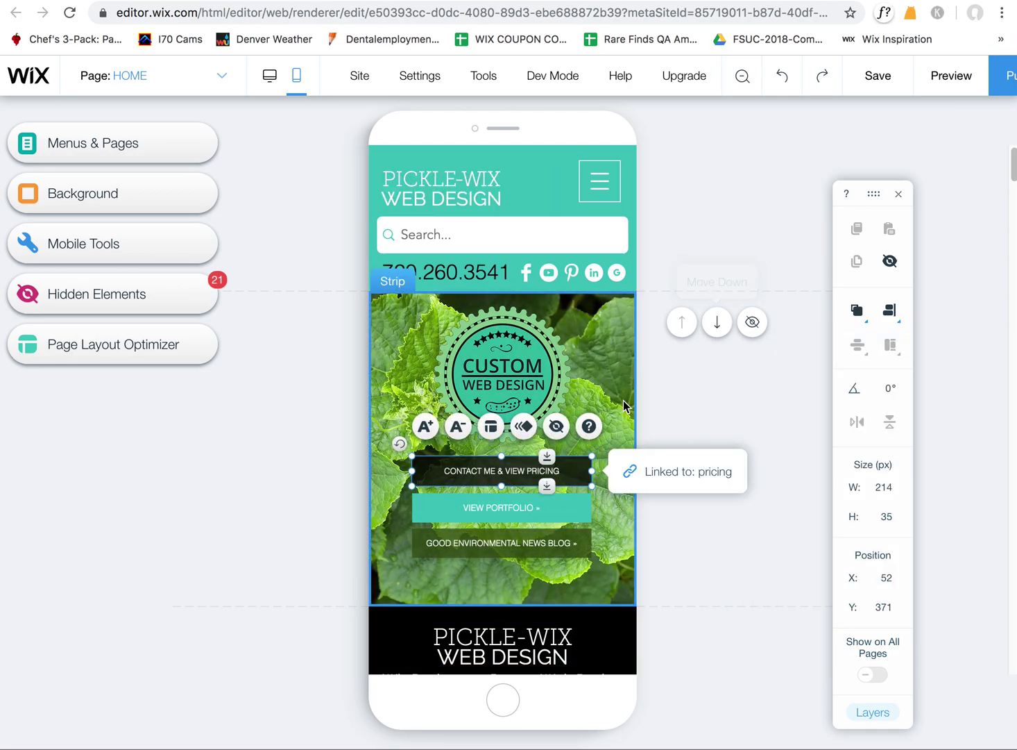
{"action": "left_click", "coordinate": [717, 323]}
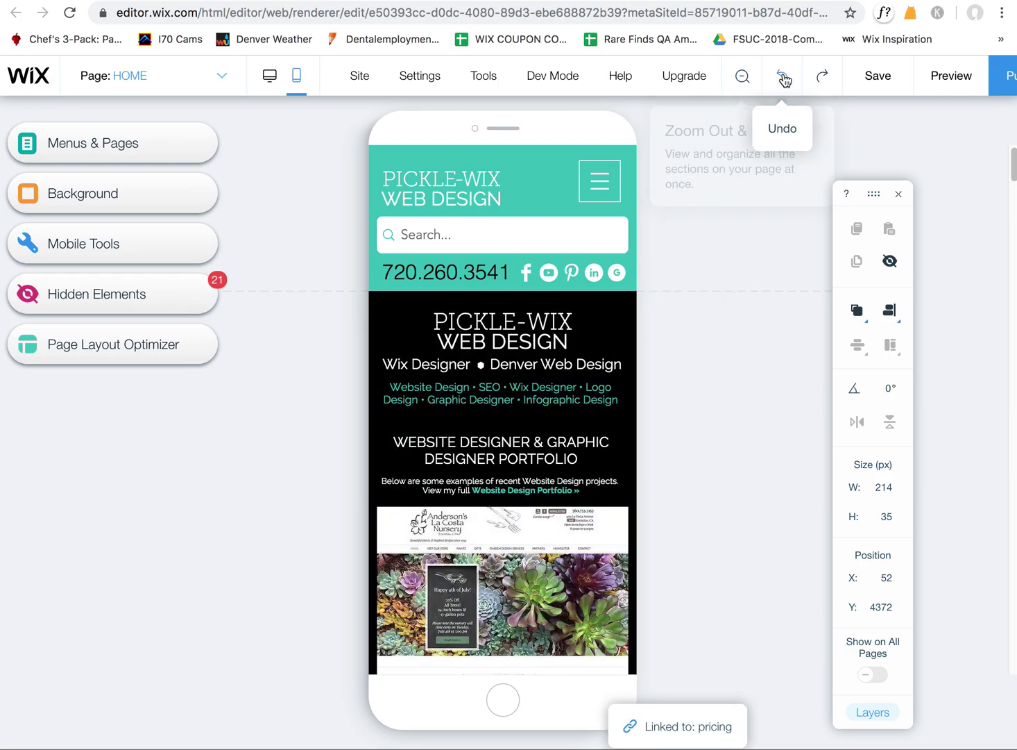
{"action": "left_click", "coordinate": [800, 80]}
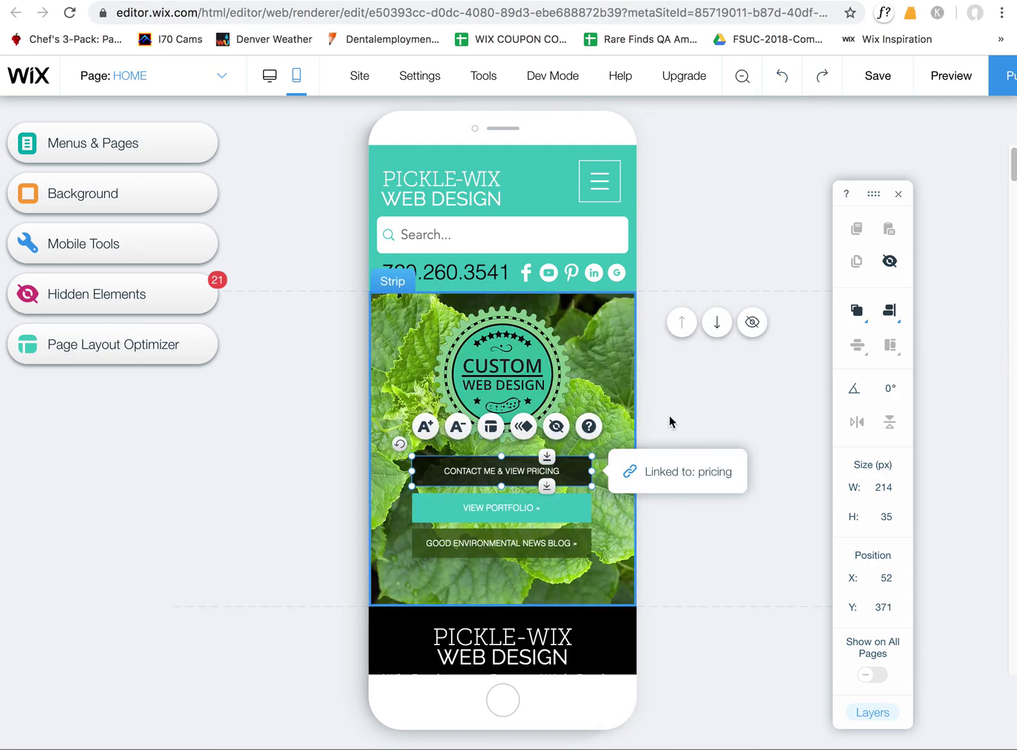
{"action": "left_click", "coordinate": [741, 78]}
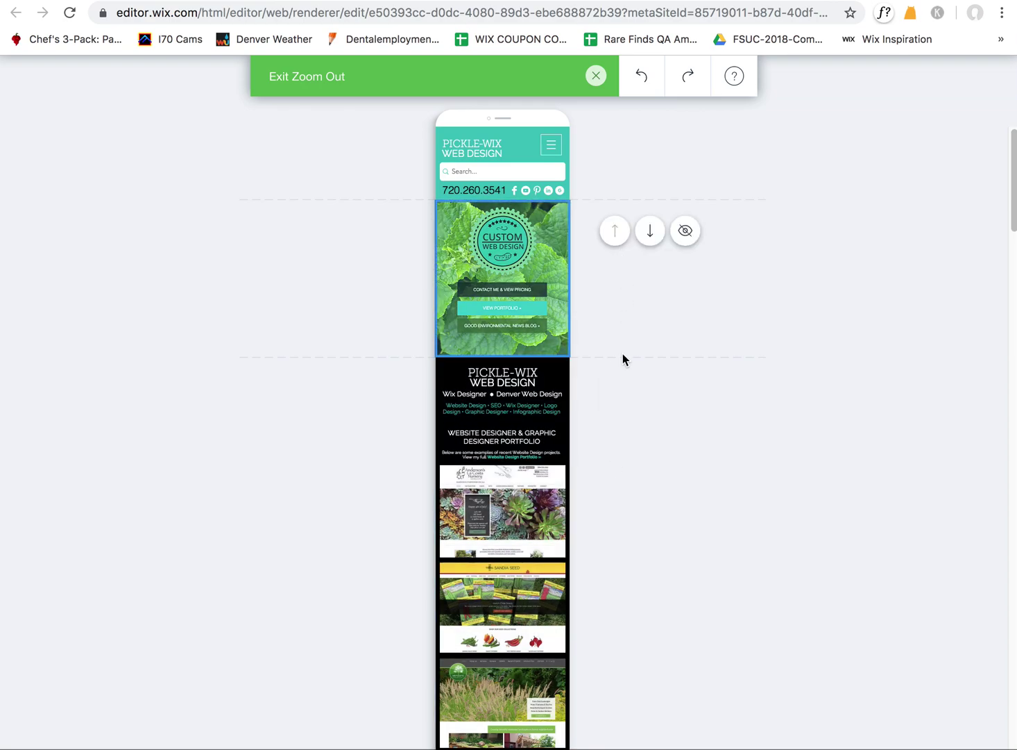
{"action": "left_click", "coordinate": [595, 76]}
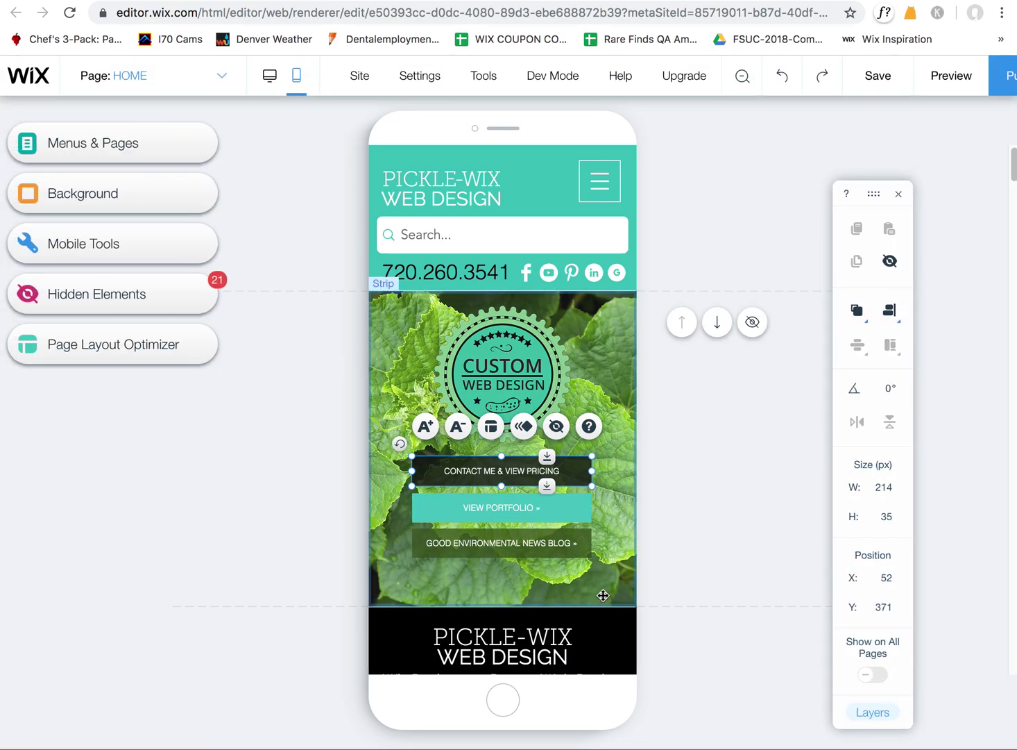
{"action": "left_click", "coordinate": [570, 633]}
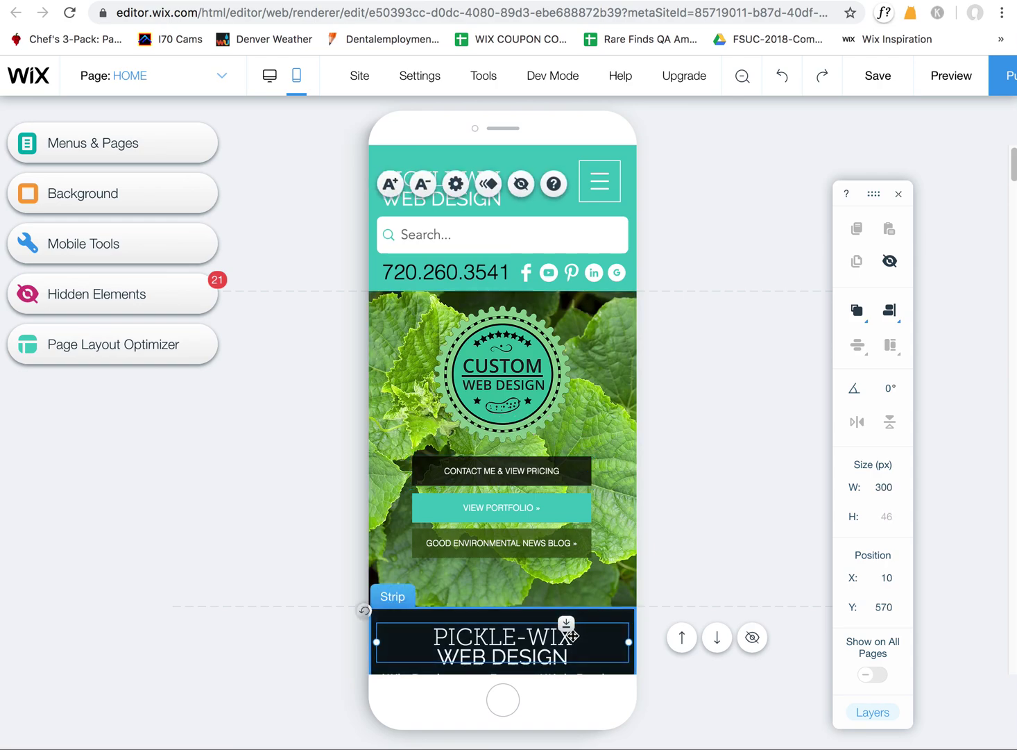
{"action": "left_click", "coordinate": [545, 467]}
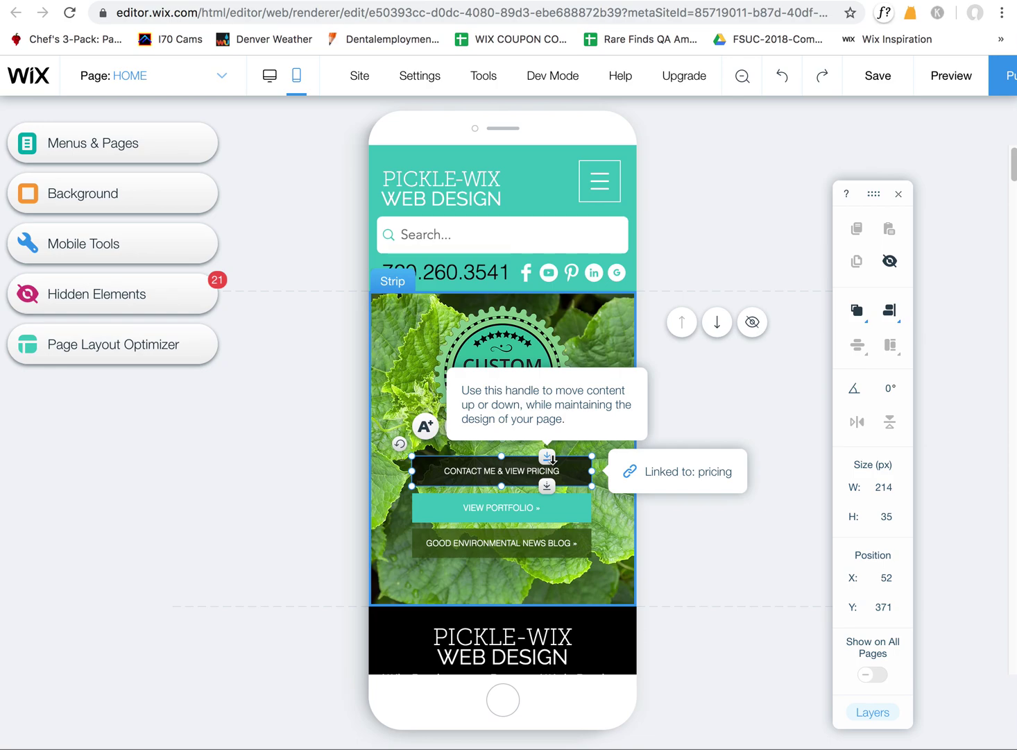
{"action": "left_click_drag", "start_coordinate": [547, 458], "coordinate": [547, 526]}
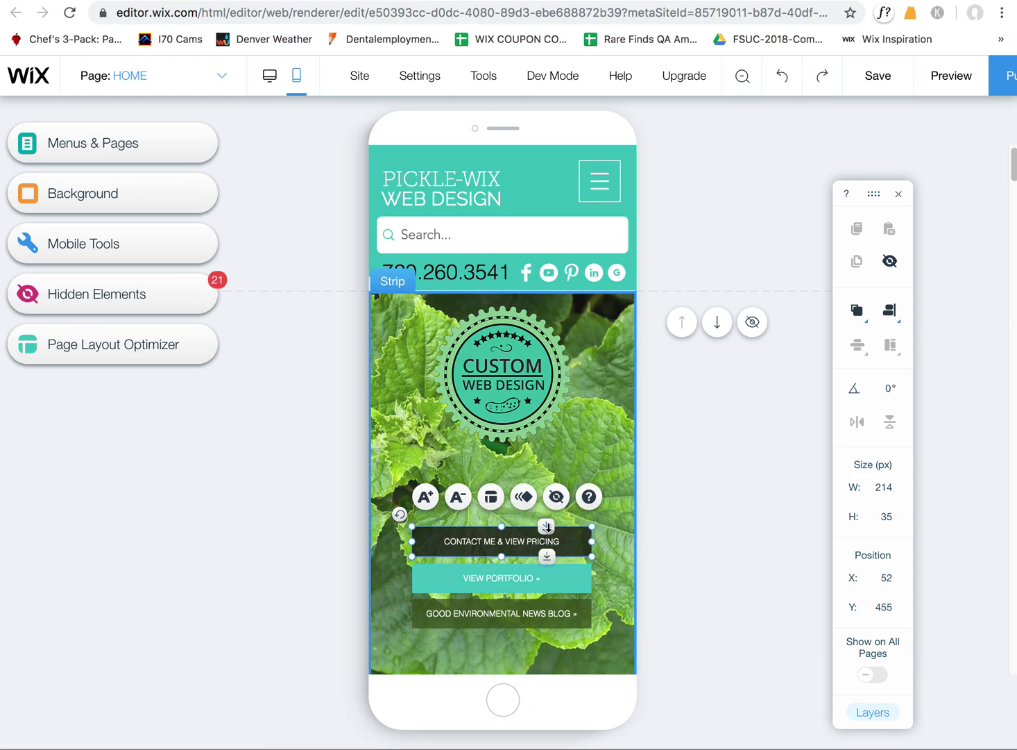
{"action": "key", "text": "ctrl+z"}
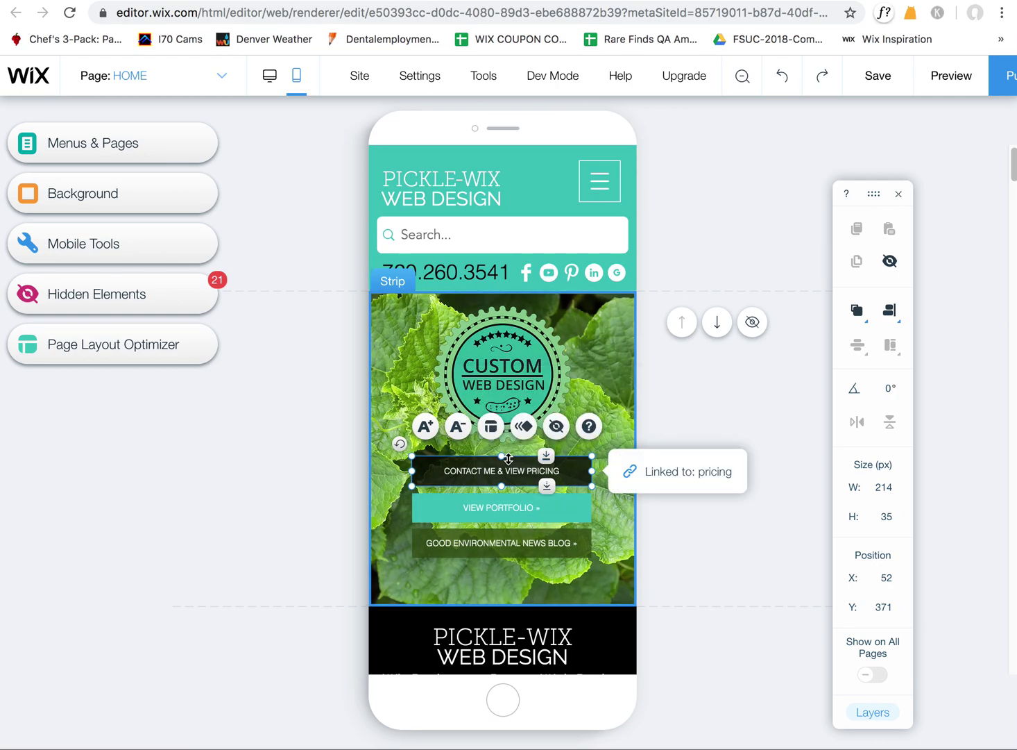
{"action": "mouse_move", "coordinate": [472, 486]}
{"action": "left_mouse_down"}
{"action": "mouse_move", "coordinate": [471, 502]}
{"action": "mouse_move", "coordinate": [480, 501]}
{"action": "left_mouse_up"}
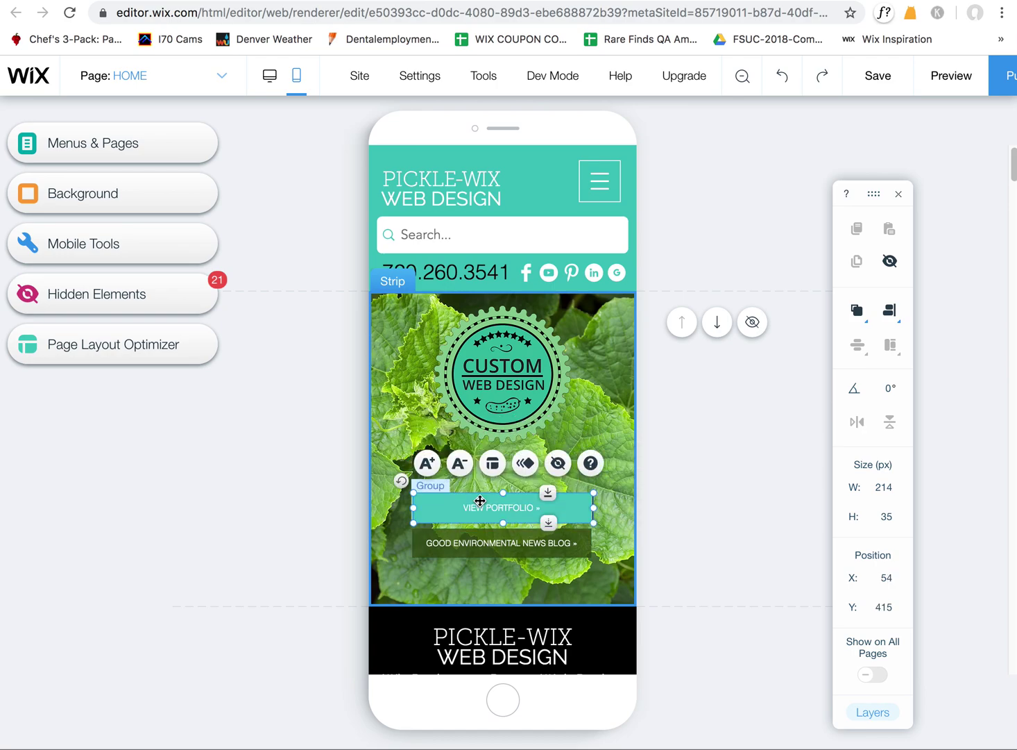
{"action": "left_click", "coordinate": [538, 462]}
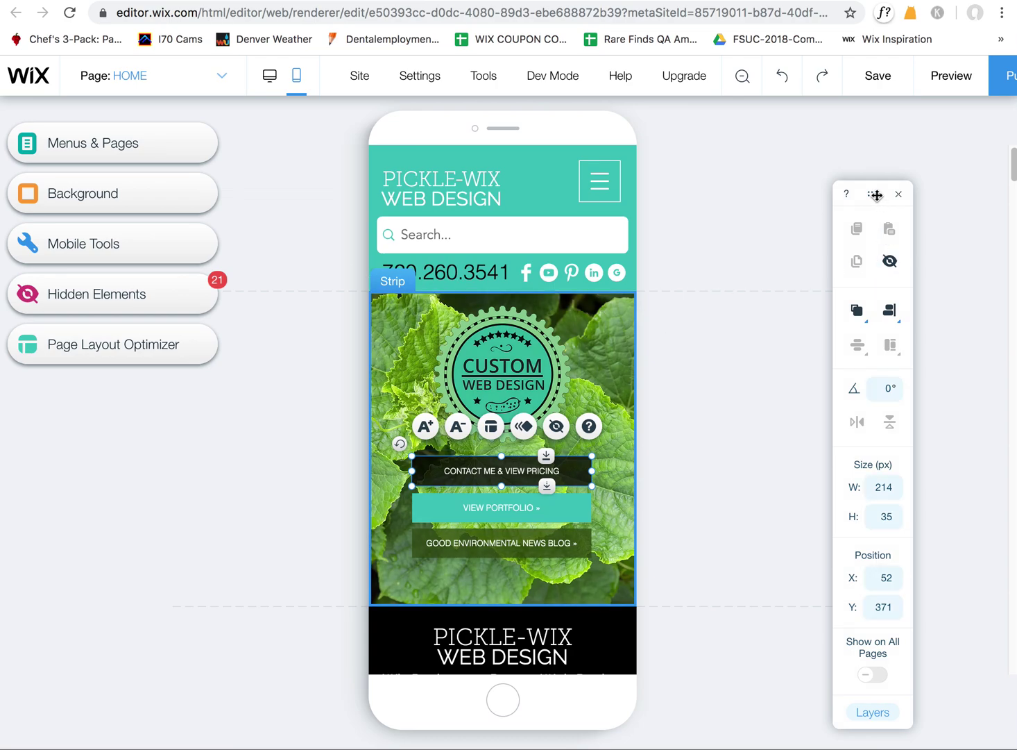
Shift the floating properties panel slightly left beside the mobile hero
{"action": "left_click_drag", "start_coordinate": [873, 193], "coordinate": [841, 147]}
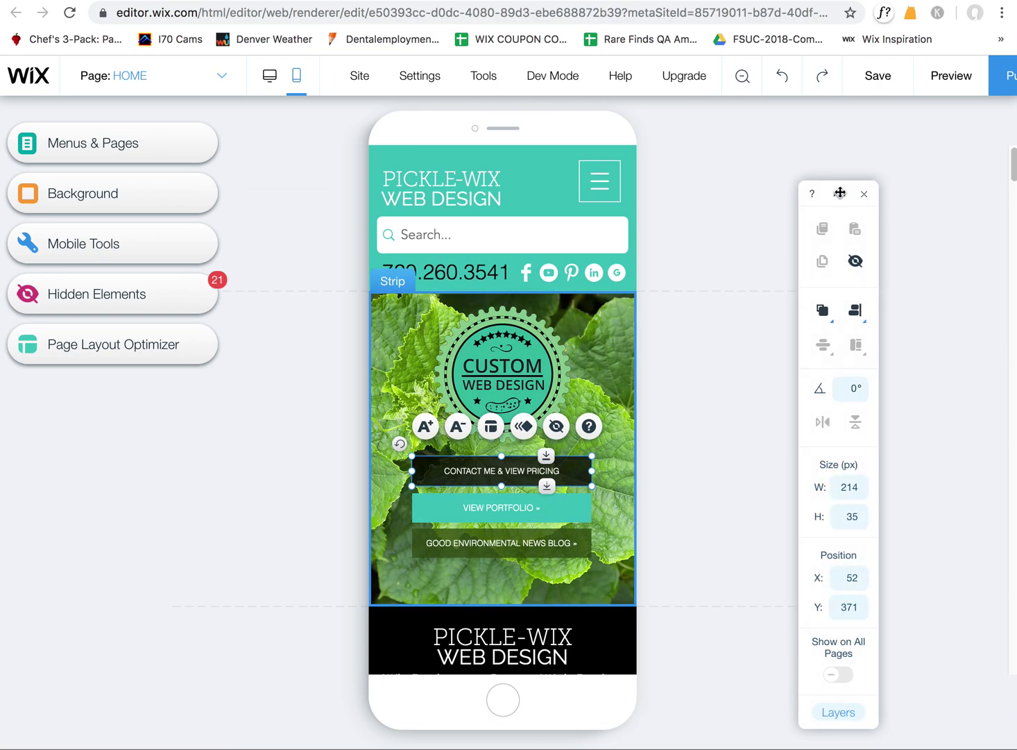
{"action": "left_click_drag", "start_coordinate": [839, 194], "coordinate": [857, 193]}
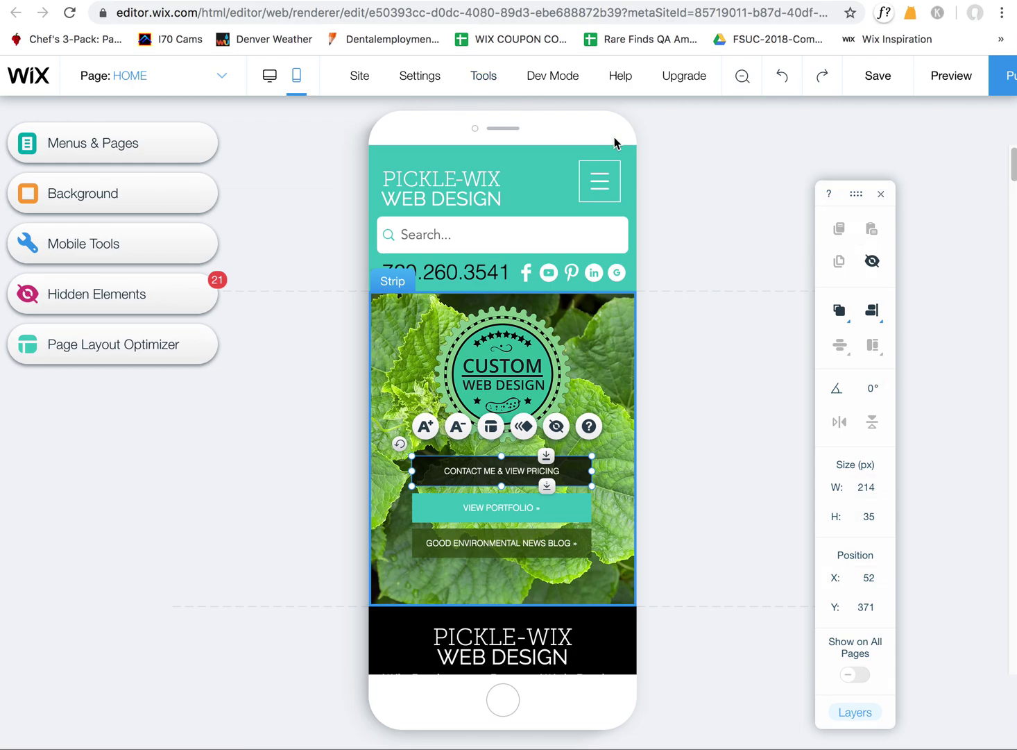
{"action": "mouse_move", "coordinate": [488, 82]}
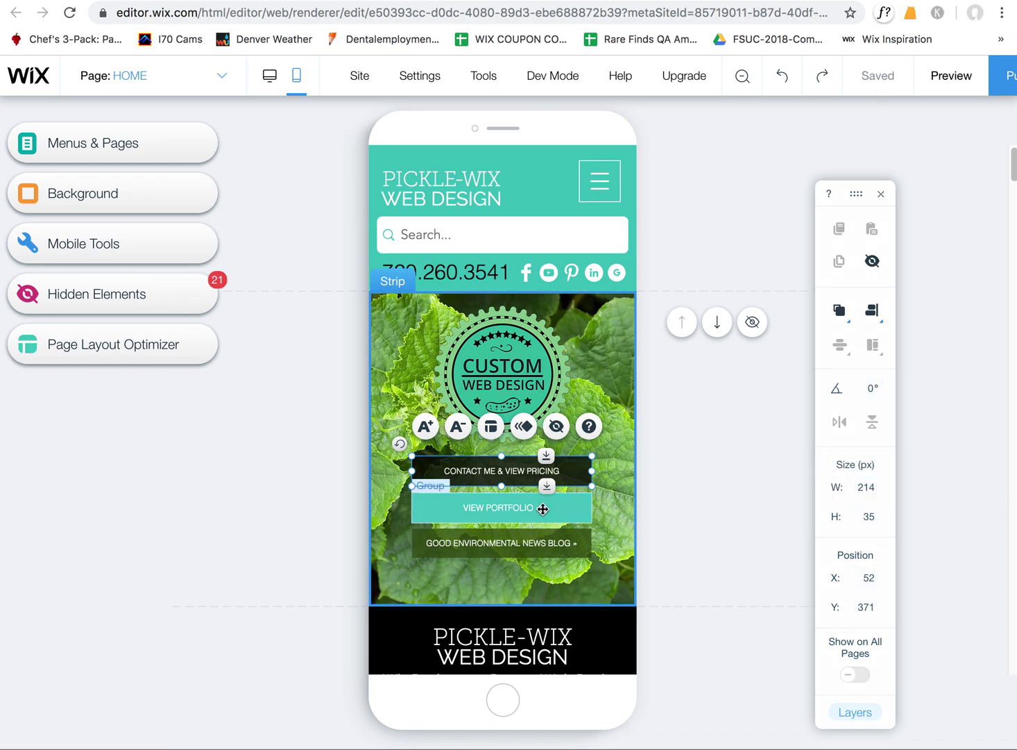
{"action": "mouse_move", "coordinate": [558, 475]}
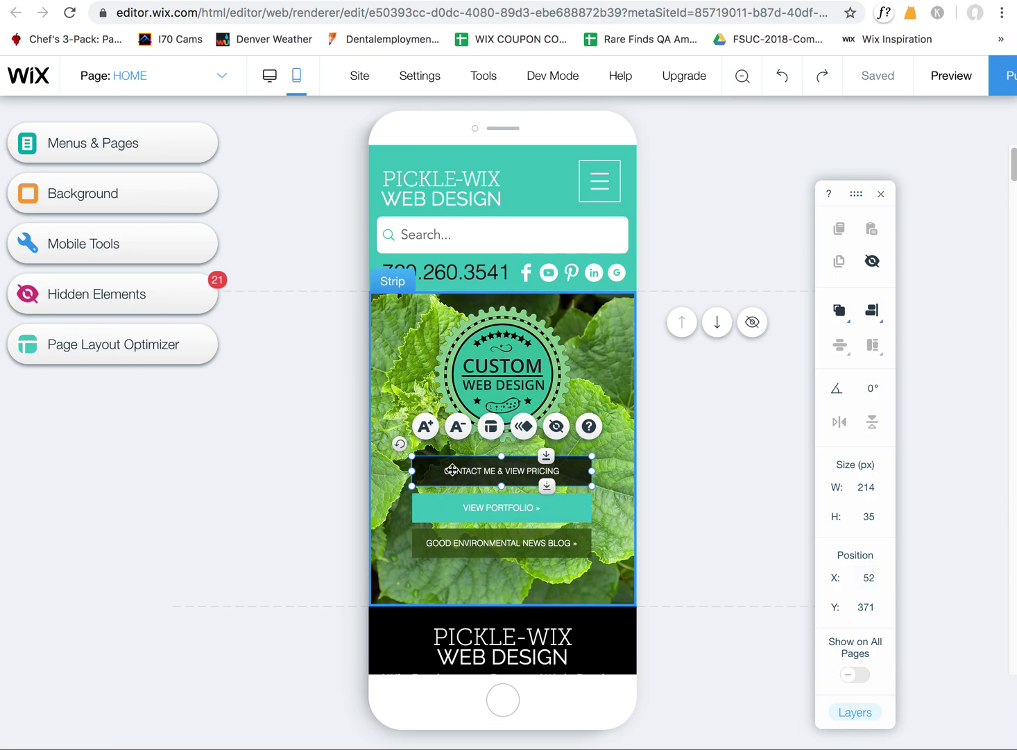
Drag the Contact Me & View Pricing button into the black section, then over the portfolio images
{"action": "left_click_drag", "start_coordinate": [479, 468], "coordinate": [478, 654]}
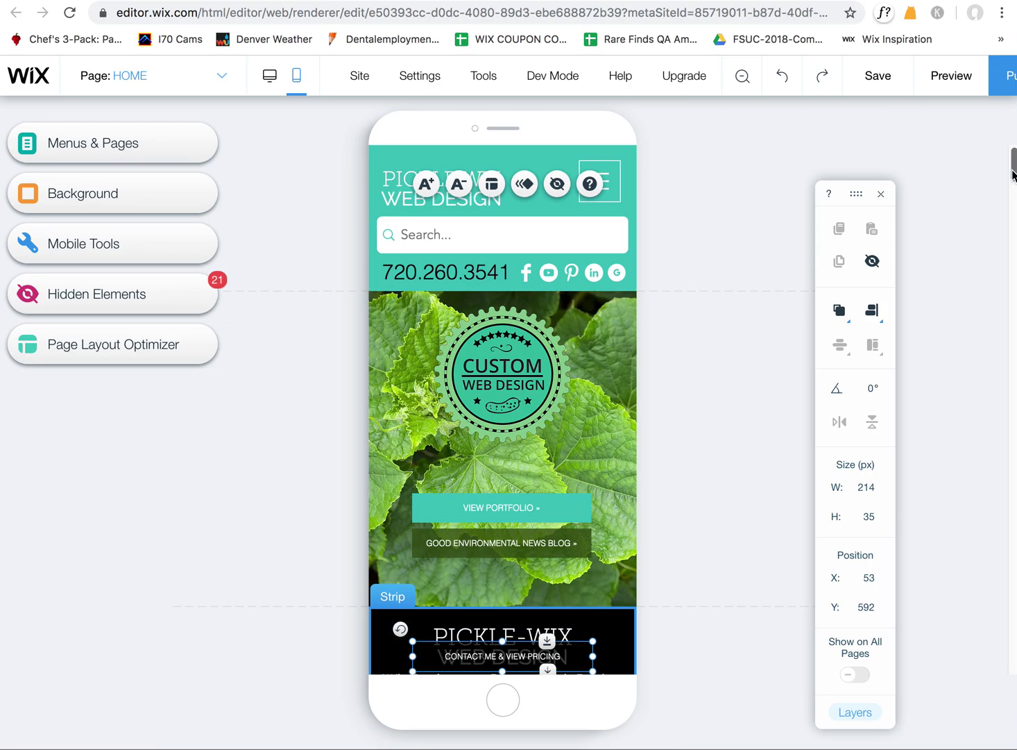
{"action": "left_click_drag", "start_coordinate": [1013, 167], "coordinate": [1010, 204]}
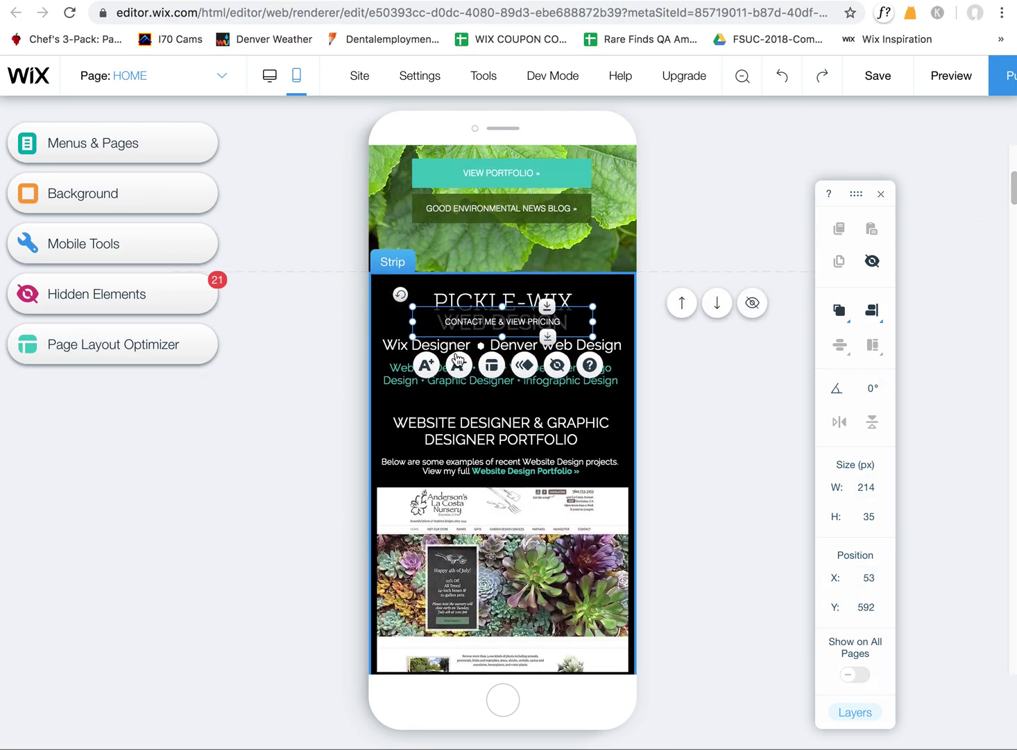
{"action": "left_click_drag", "start_coordinate": [460, 320], "coordinate": [444, 383]}
{"action": "left_click_drag", "start_coordinate": [447, 554], "coordinate": [447, 556]}
Set the contact button's Y position to 0, then drag it down from the page top
{"action": "left_click", "coordinate": [873, 609]}
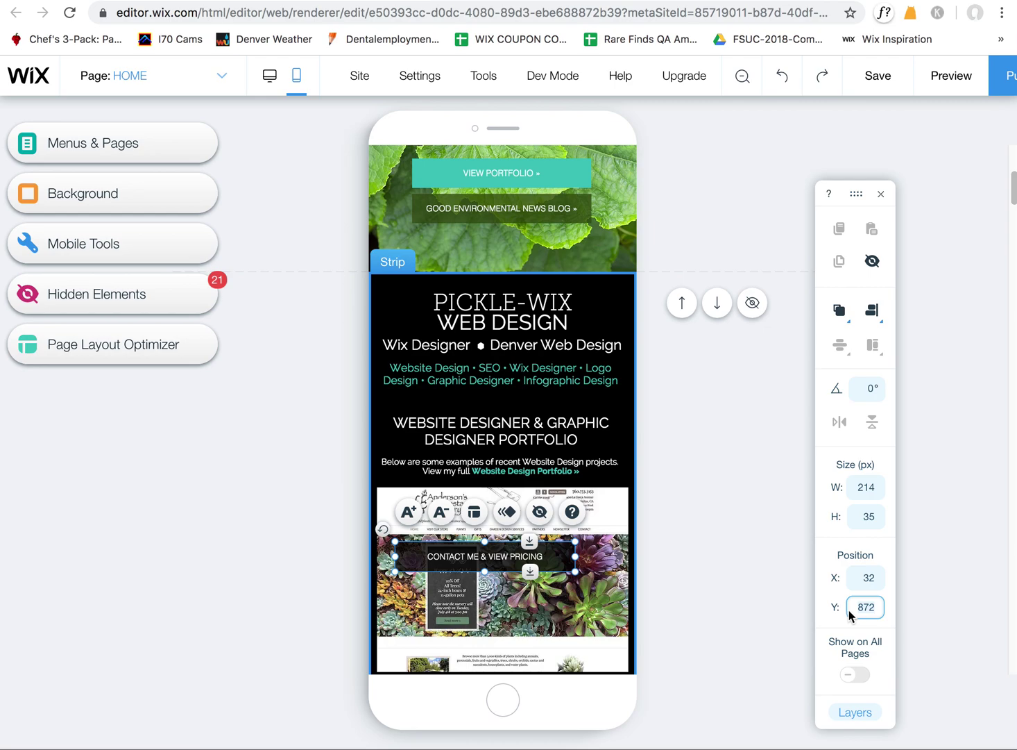
{"action": "double_click", "coordinate": [880, 611]}
{"action": "type", "text": "0"}
{"action": "key", "text": "Return"}
{"action": "left_click_drag", "start_coordinate": [1012, 186], "coordinate": [1012, 164]}
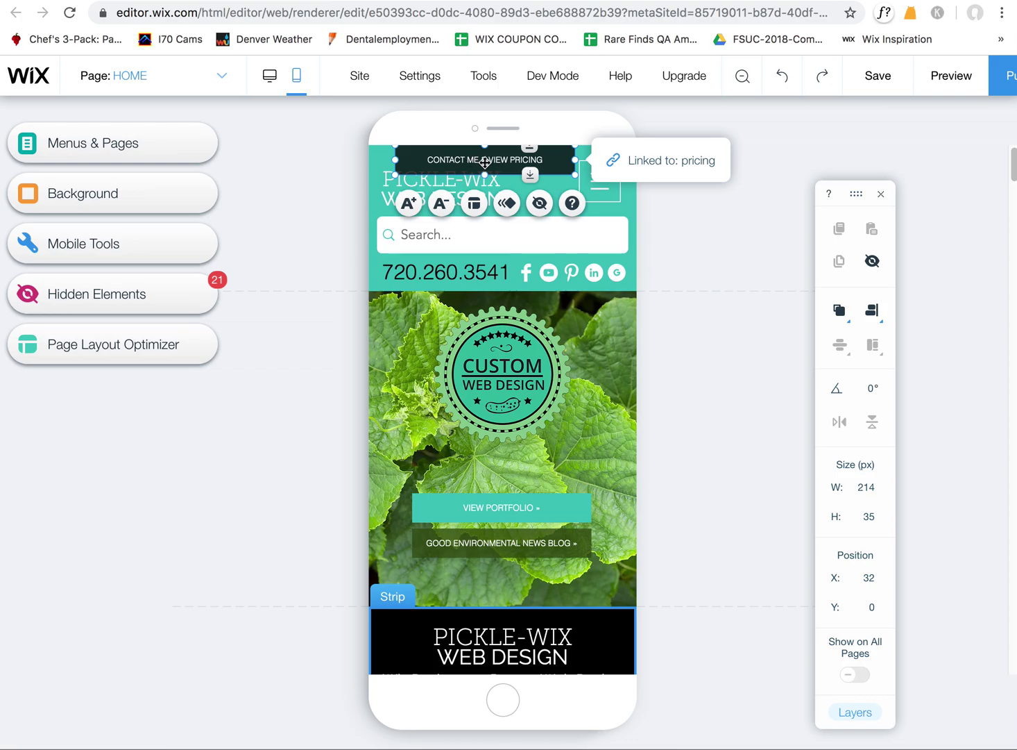
{"action": "left_click_drag", "start_coordinate": [503, 162], "coordinate": [514, 422]}
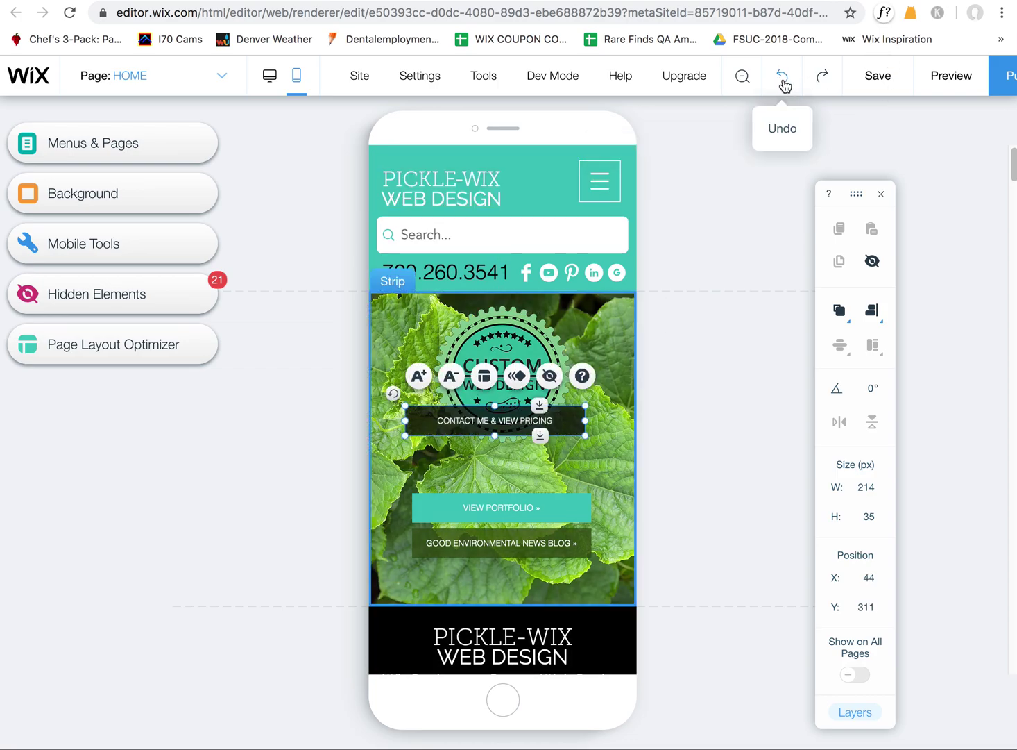
Undo the recent moves until the contact button returns to Y 371 above View Portfolio
{"action": "left_click", "coordinate": [782, 77]}
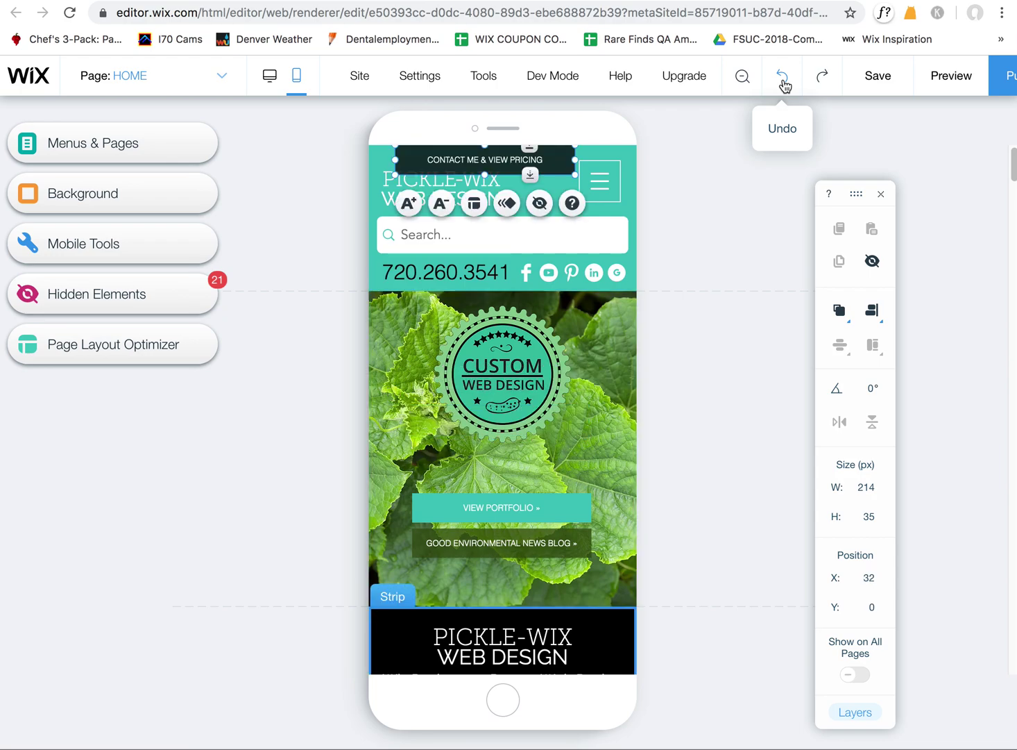
{"action": "left_click", "coordinate": [783, 77]}
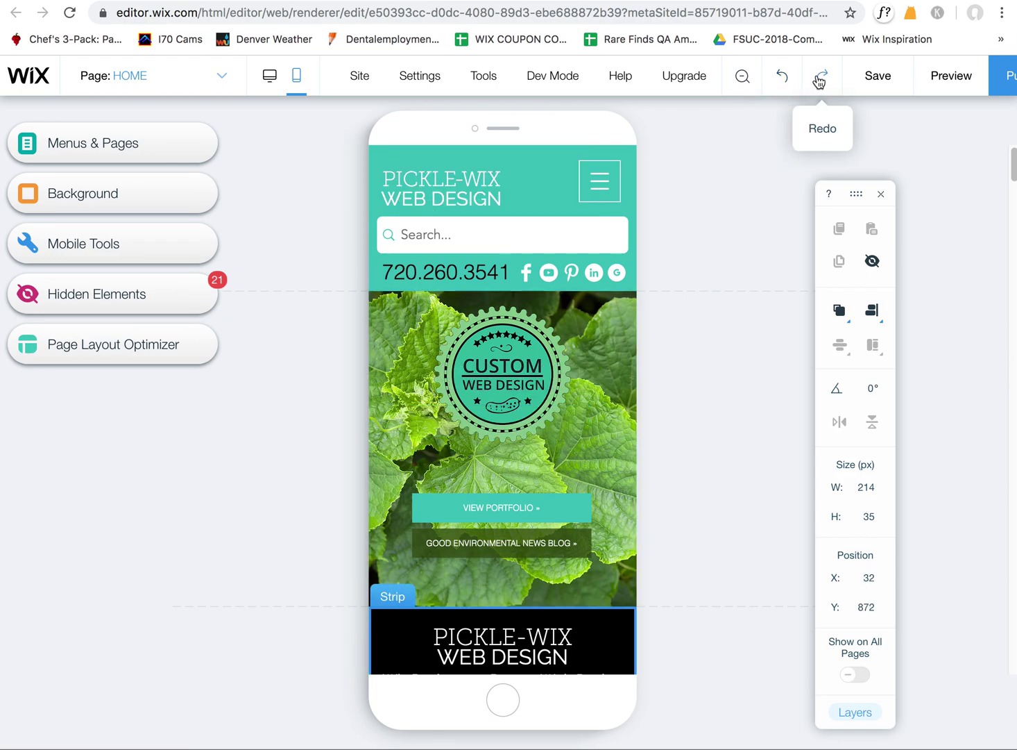
{"action": "left_click", "coordinate": [785, 82]}
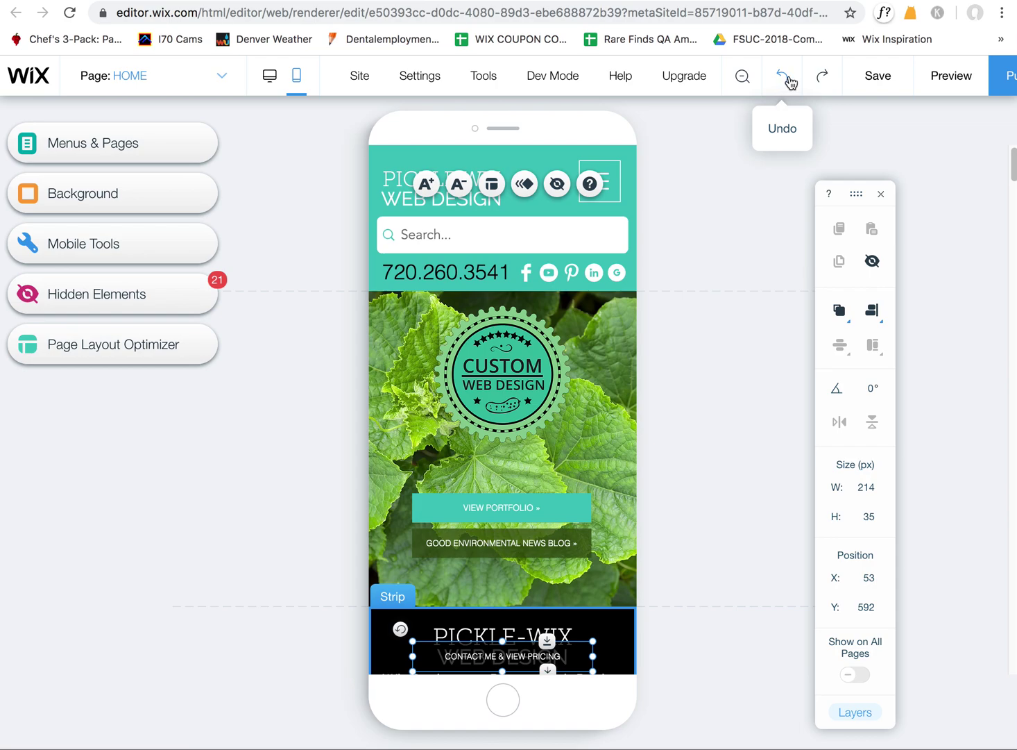
{"action": "left_click", "coordinate": [787, 84]}
{"action": "mouse_move", "coordinate": [718, 299]}
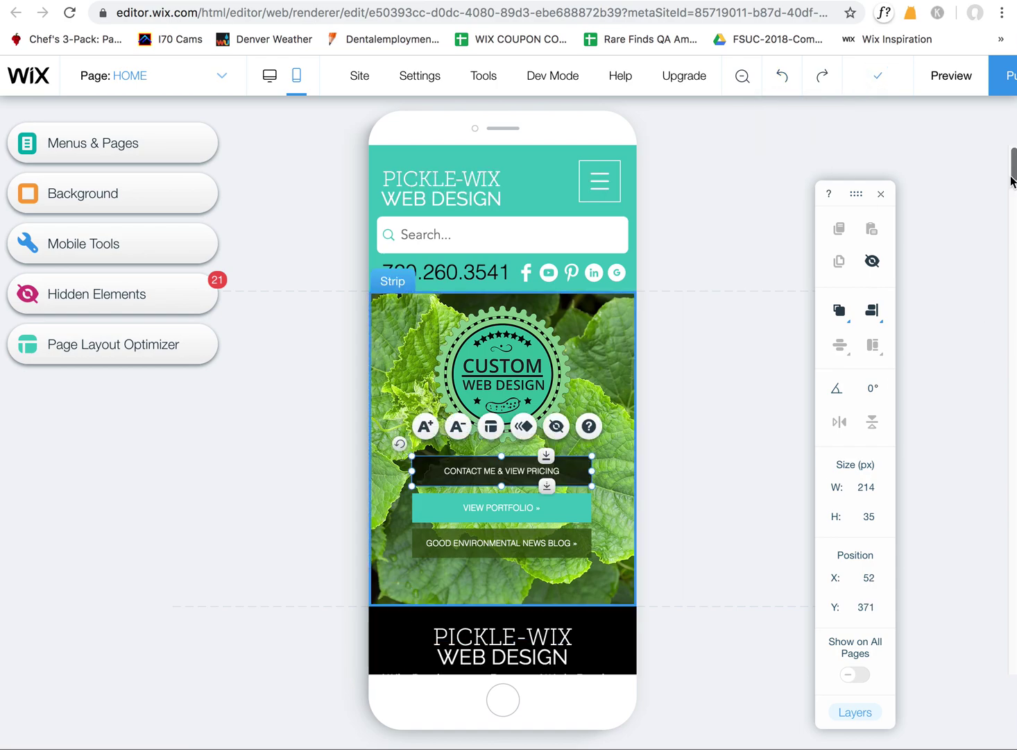
{"action": "key", "text": "Down"}
{"action": "key", "text": "Up"}
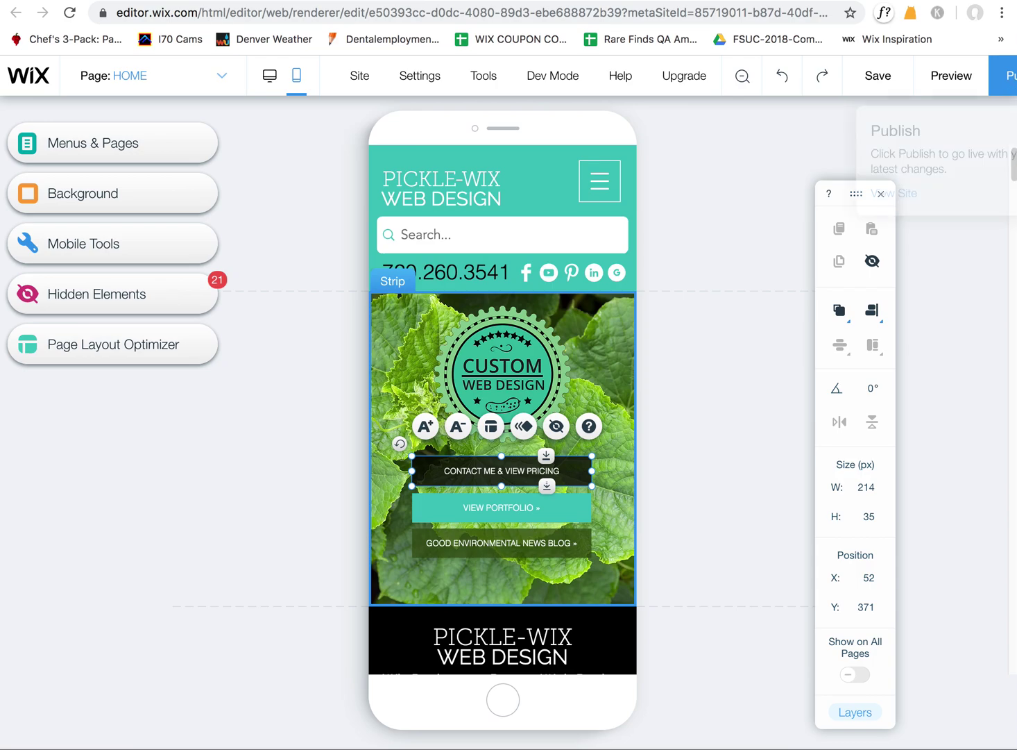
{"action": "left_click_drag", "start_coordinate": [1014, 747], "coordinate": [1009, 747]}
{"action": "mouse_move", "coordinate": [1007, 157]}
{"action": "left_mouse_down"}
{"action": "mouse_move", "coordinate": [998, 437]}
{"action": "mouse_move", "coordinate": [986, 155]}
{"action": "left_mouse_up"}
{"action": "mouse_move", "coordinate": [564, 371]}
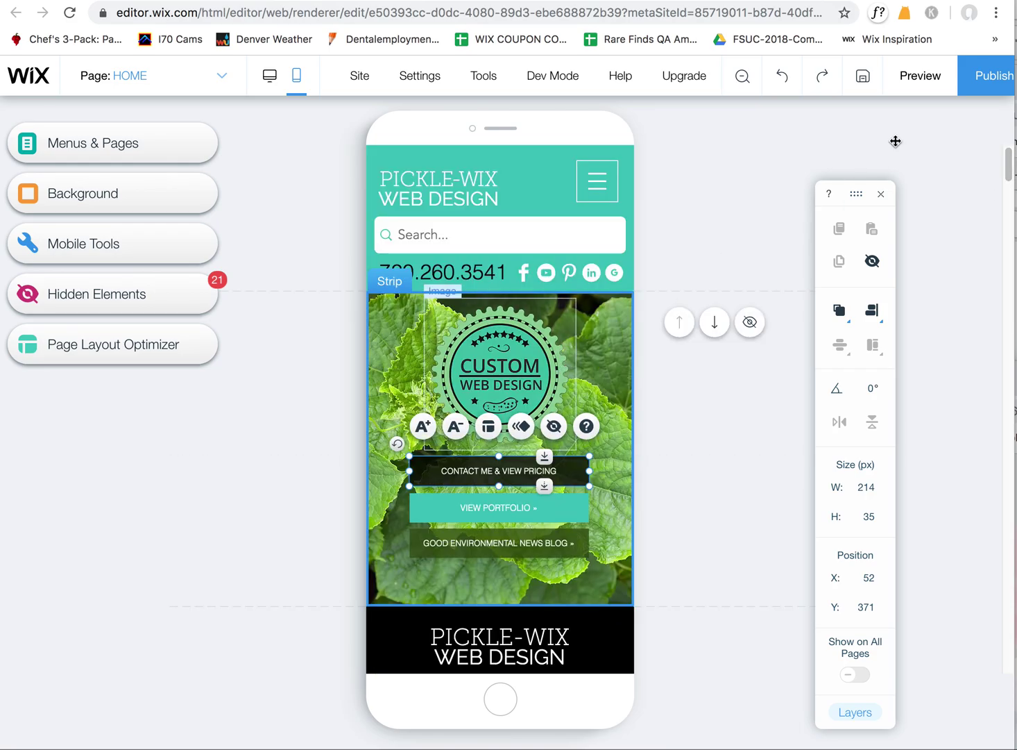
Preview the mobile homepage to confirm the contact button sits above VIEW PORTFOLIO
{"action": "left_click", "coordinate": [923, 82]}
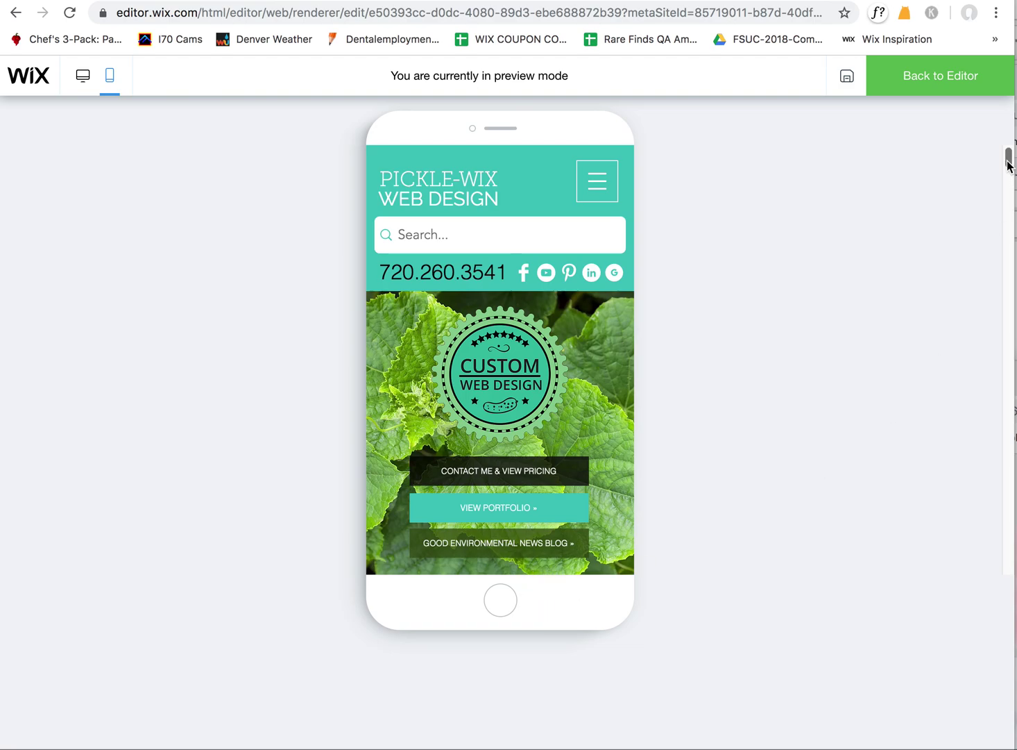
{"action": "mouse_move", "coordinate": [1008, 162]}
{"action": "left_mouse_down"}
{"action": "mouse_move", "coordinate": [998, 211]}
{"action": "mouse_move", "coordinate": [997, 152]}
{"action": "left_mouse_up"}
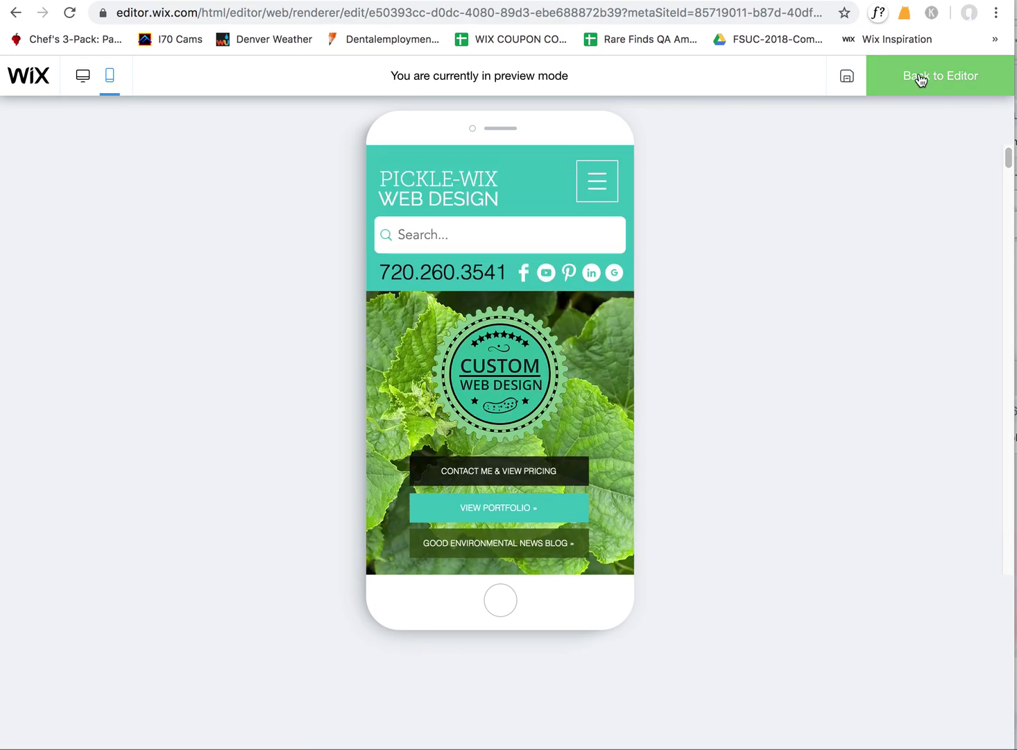
Return from preview to the mobile editor, opening and closing the Page Layout Optimizer
{"action": "left_click", "coordinate": [528, 373]}
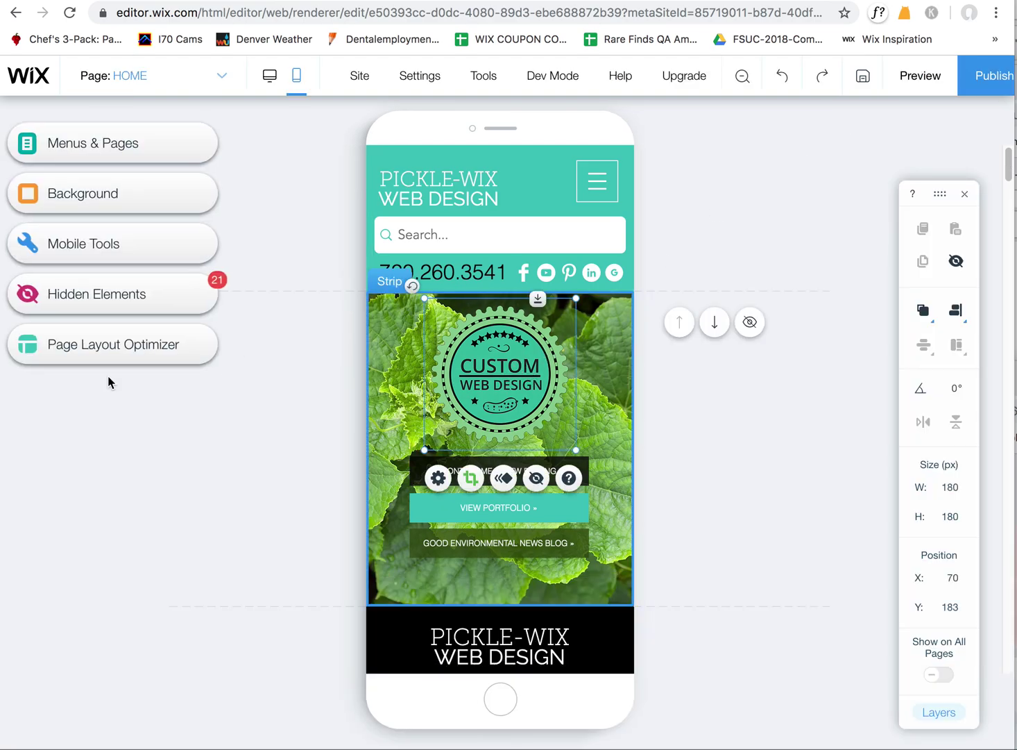
{"action": "left_click", "coordinate": [88, 346]}
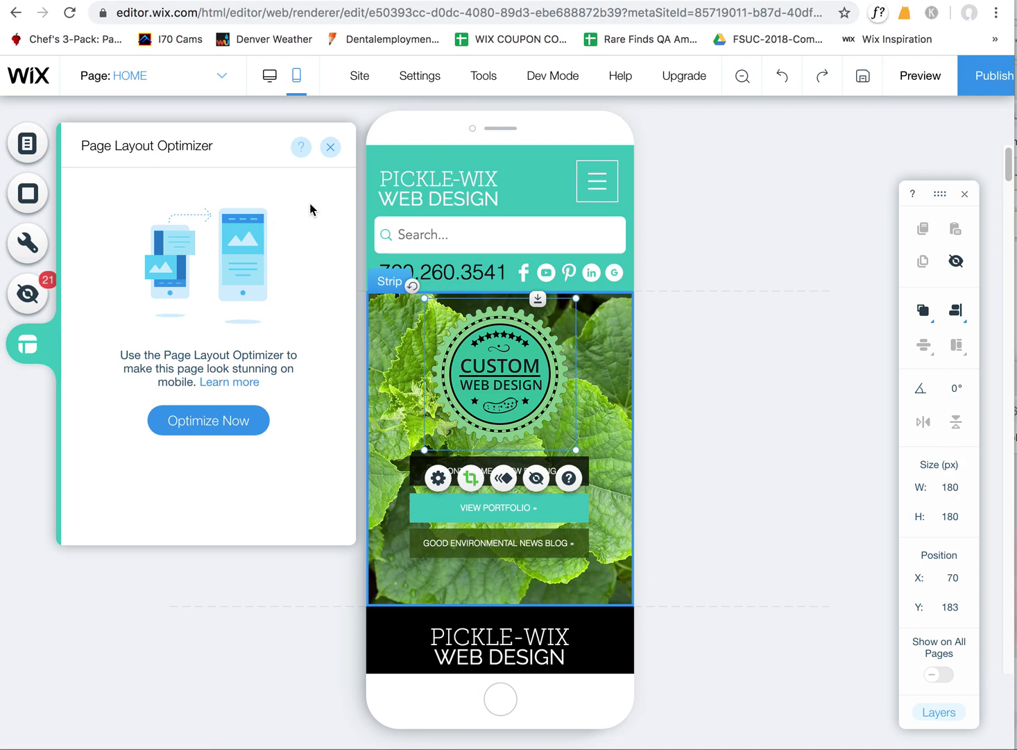
{"action": "left_click", "coordinate": [331, 148]}
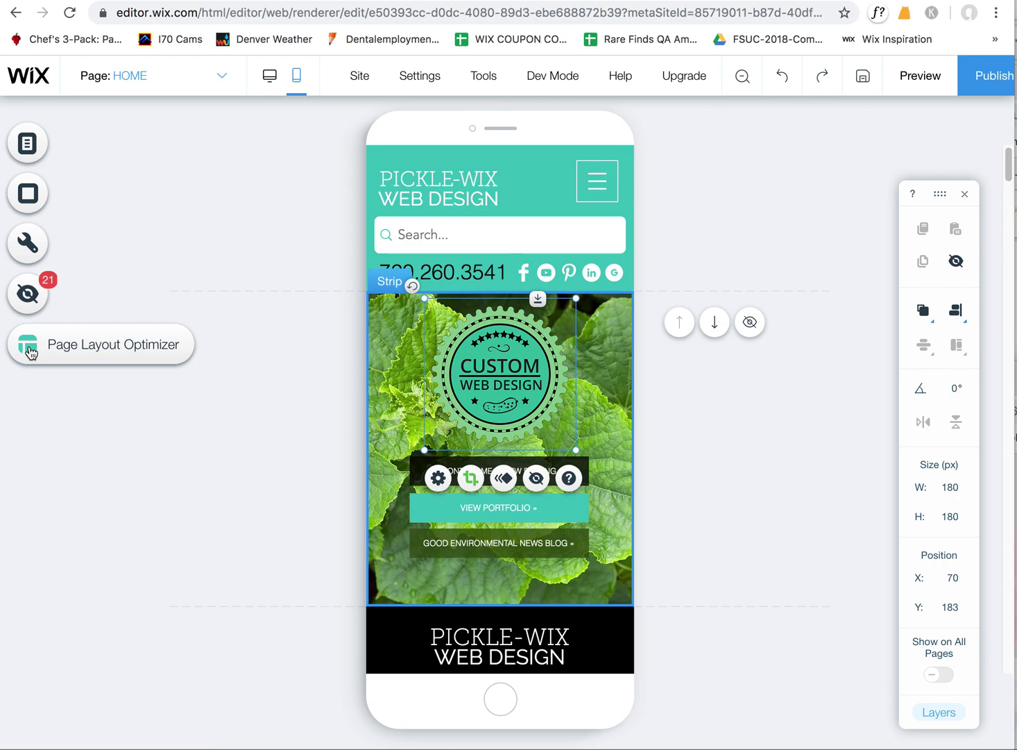
Unhide the Text: PICKLE-WIX element from the Hidden Elements list, leaving 20 hidden
{"action": "left_click", "coordinate": [29, 297]}
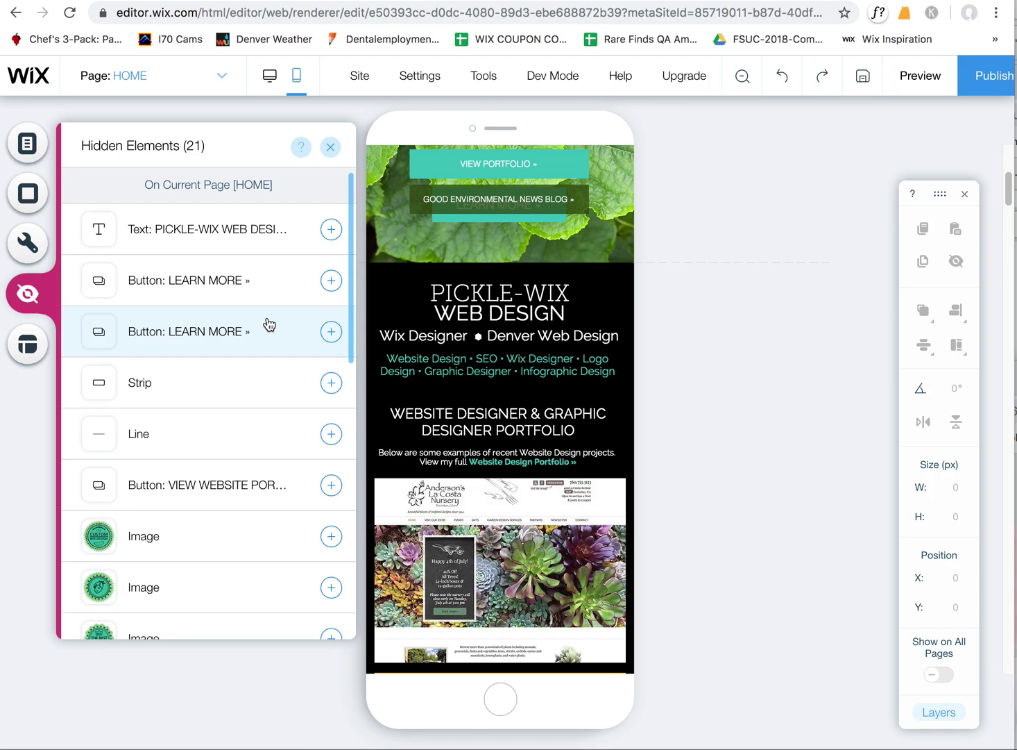
{"action": "mouse_move", "coordinate": [269, 324]}
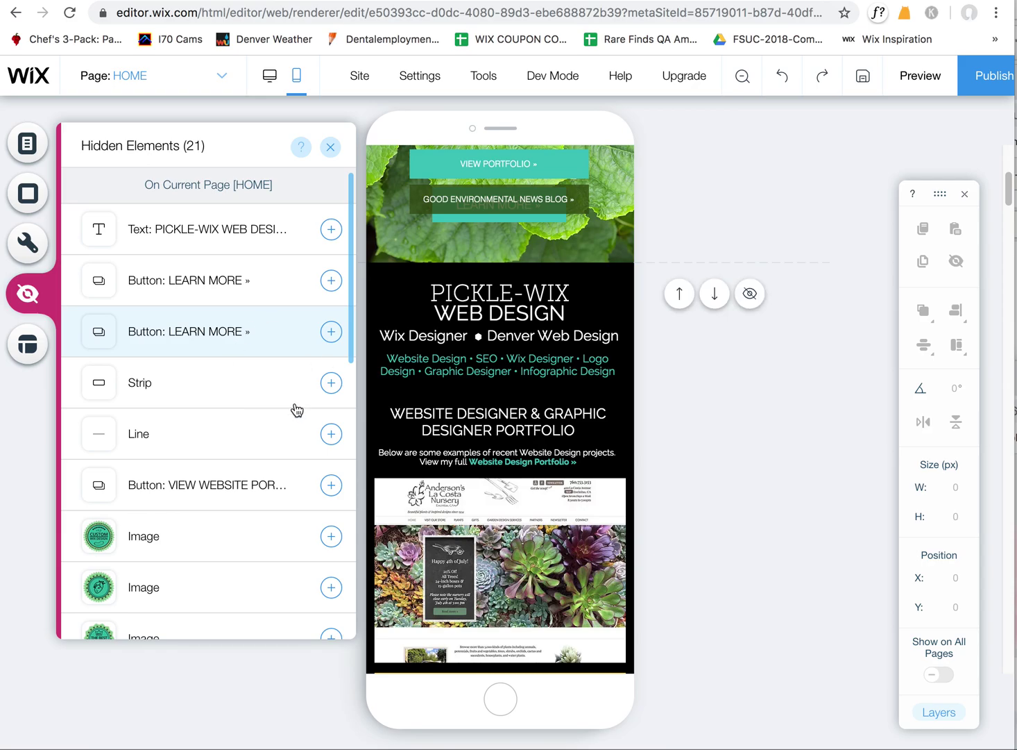
{"action": "left_click", "coordinate": [330, 240]}
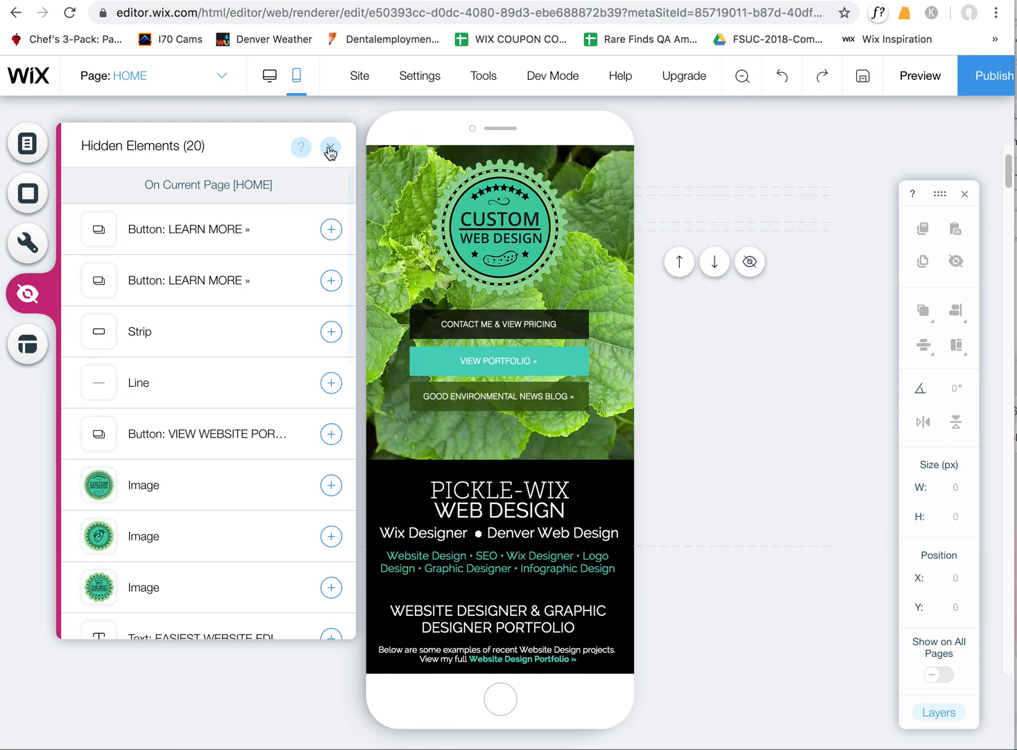
{"action": "left_click", "coordinate": [331, 149]}
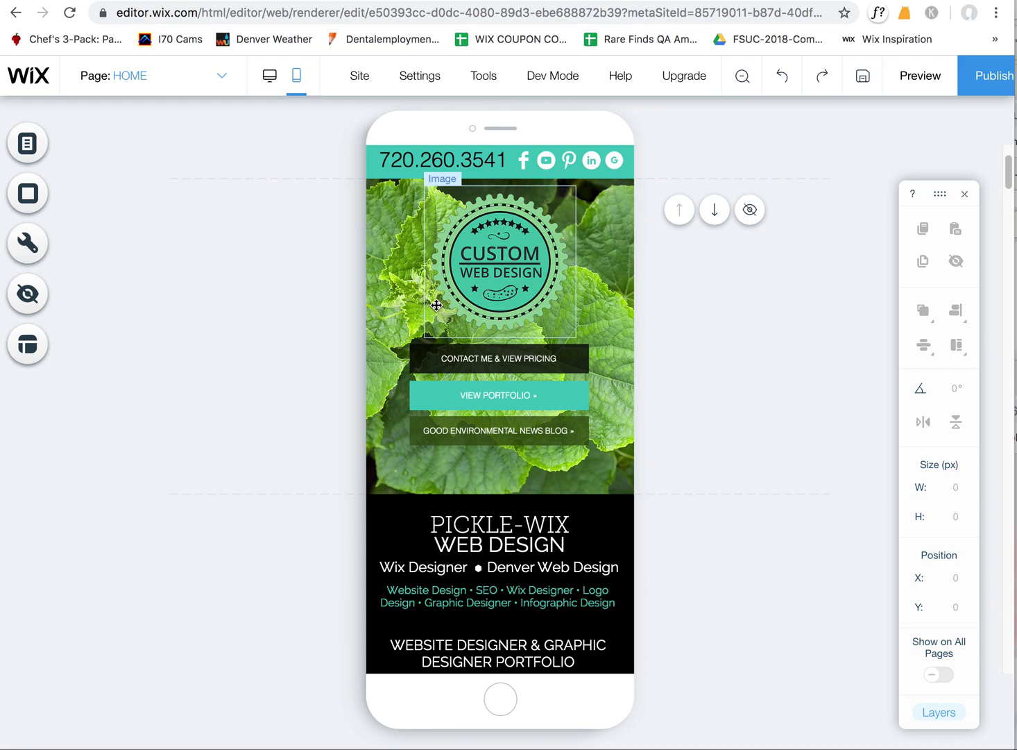
{"action": "scroll", "coordinate": [1013, 188], "scroll_direction": "up", "scroll_amount": 2}
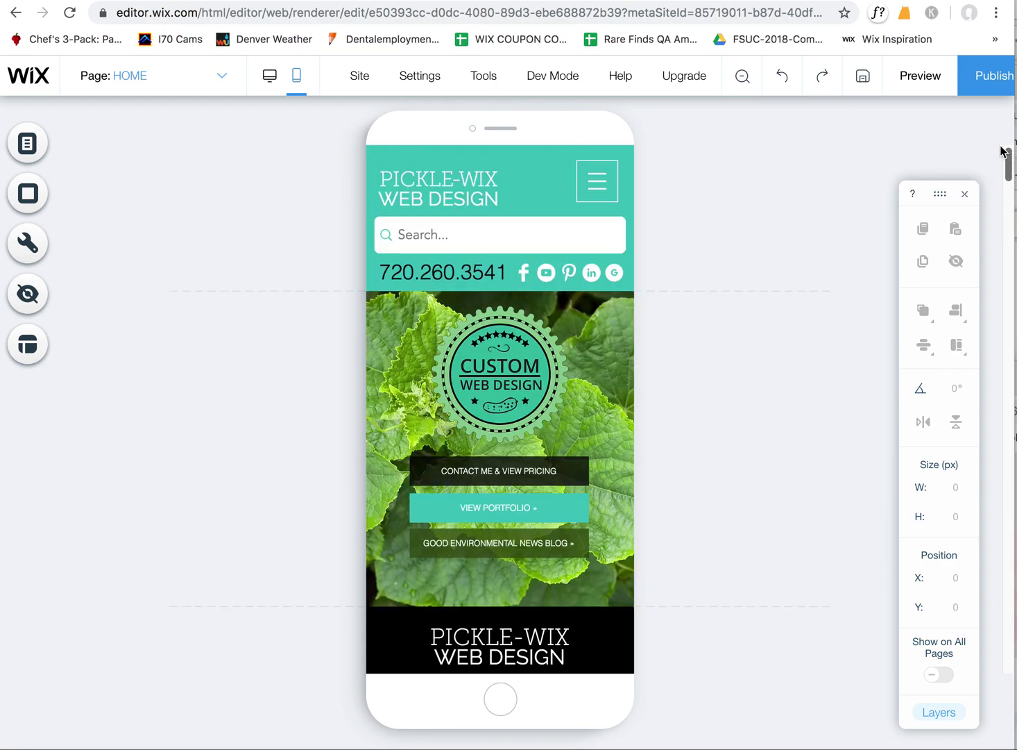
{"action": "left_click", "coordinate": [29, 196]}
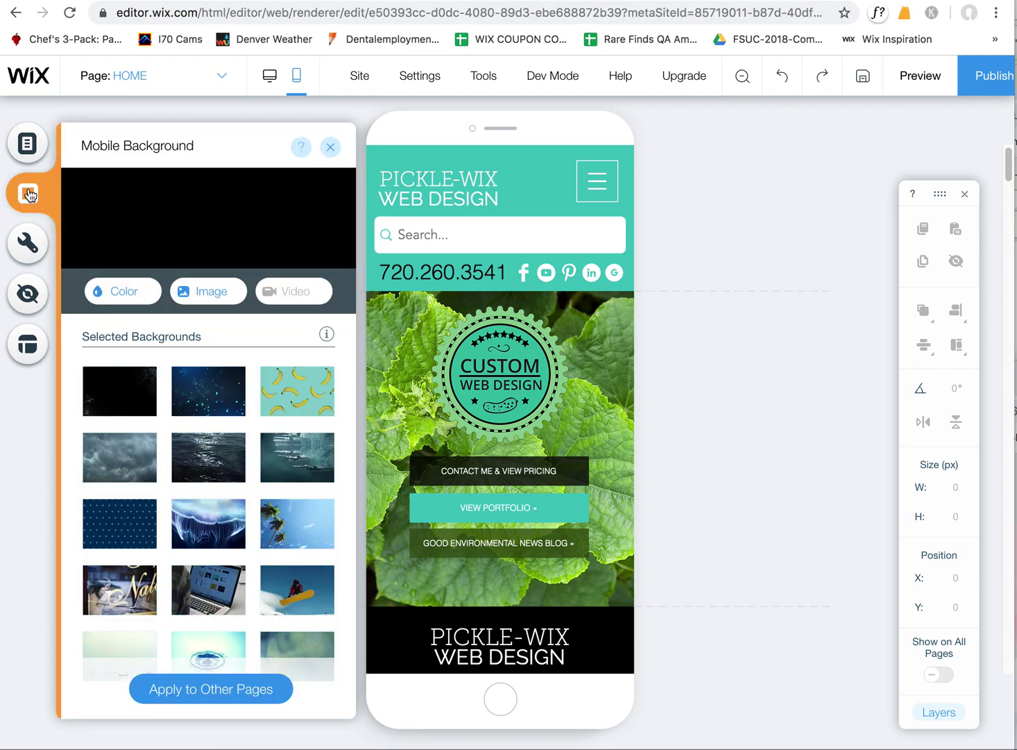
{"action": "left_click", "coordinate": [332, 149]}
{"action": "left_click", "coordinate": [35, 148]}
{"action": "left_click", "coordinate": [565, 190]}
{"action": "left_click", "coordinate": [597, 182]}
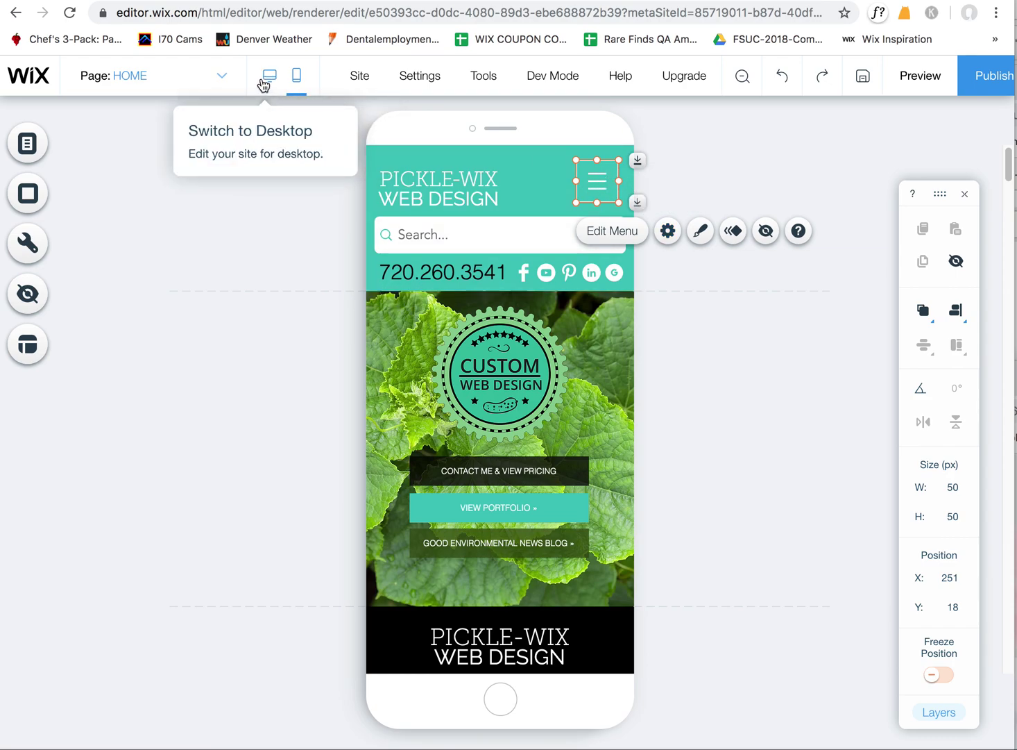
Confirm the HOME page keeps the Standard header-and-footer layout in its page settings
{"action": "key", "text": "Escape"}
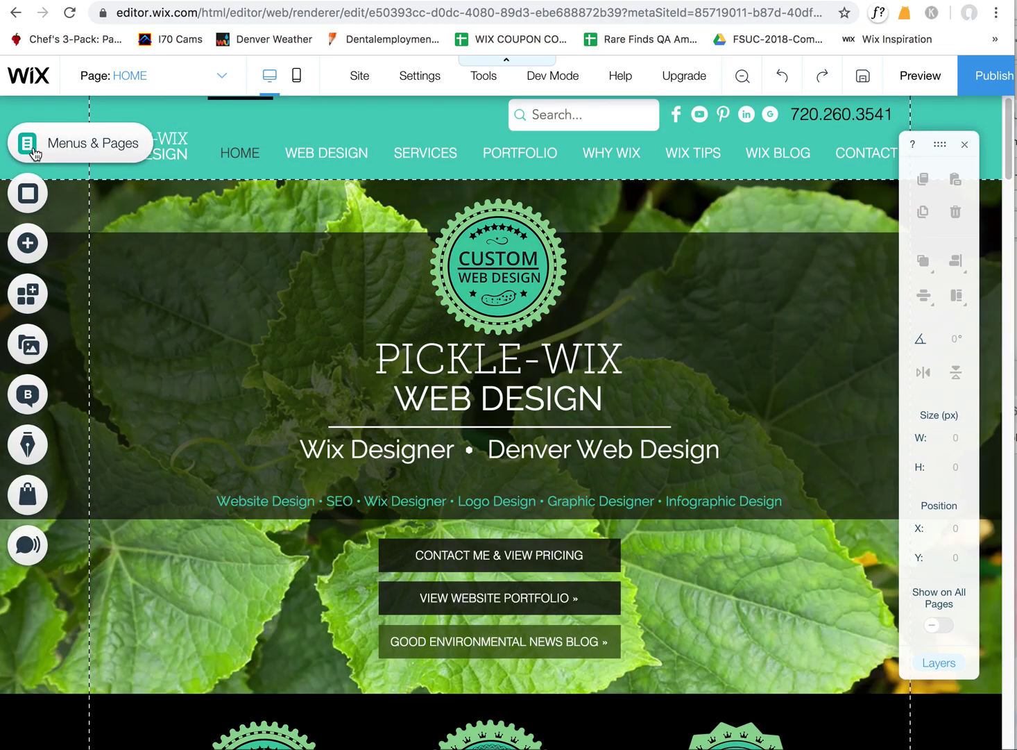
{"action": "left_click", "coordinate": [27, 144]}
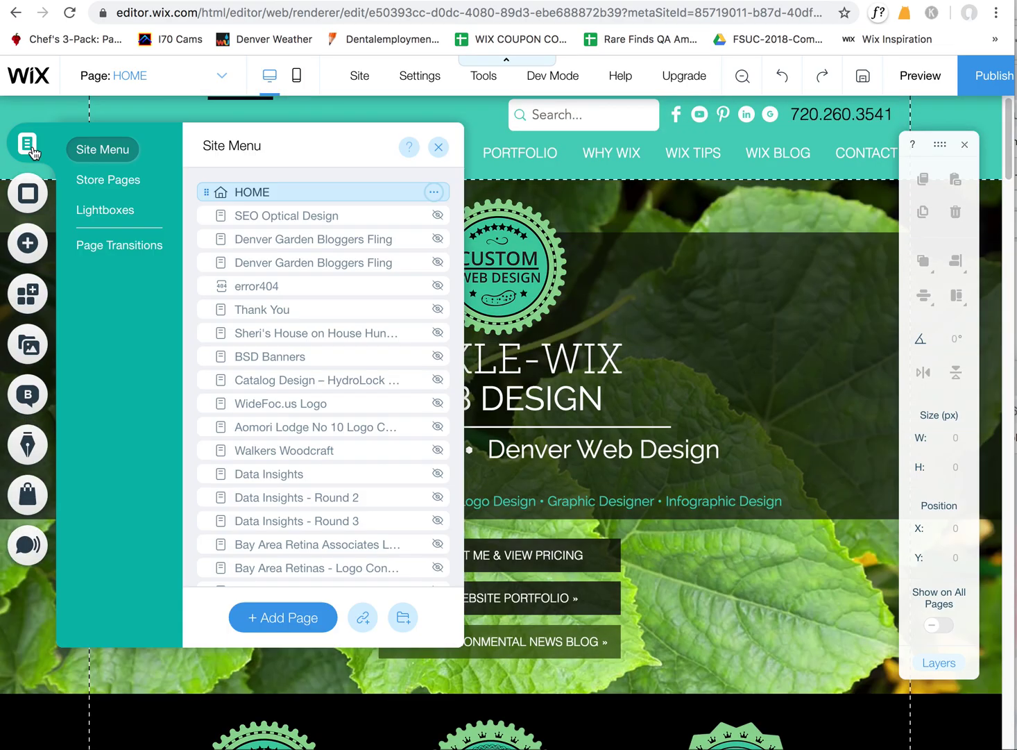
{"action": "left_click", "coordinate": [434, 195]}
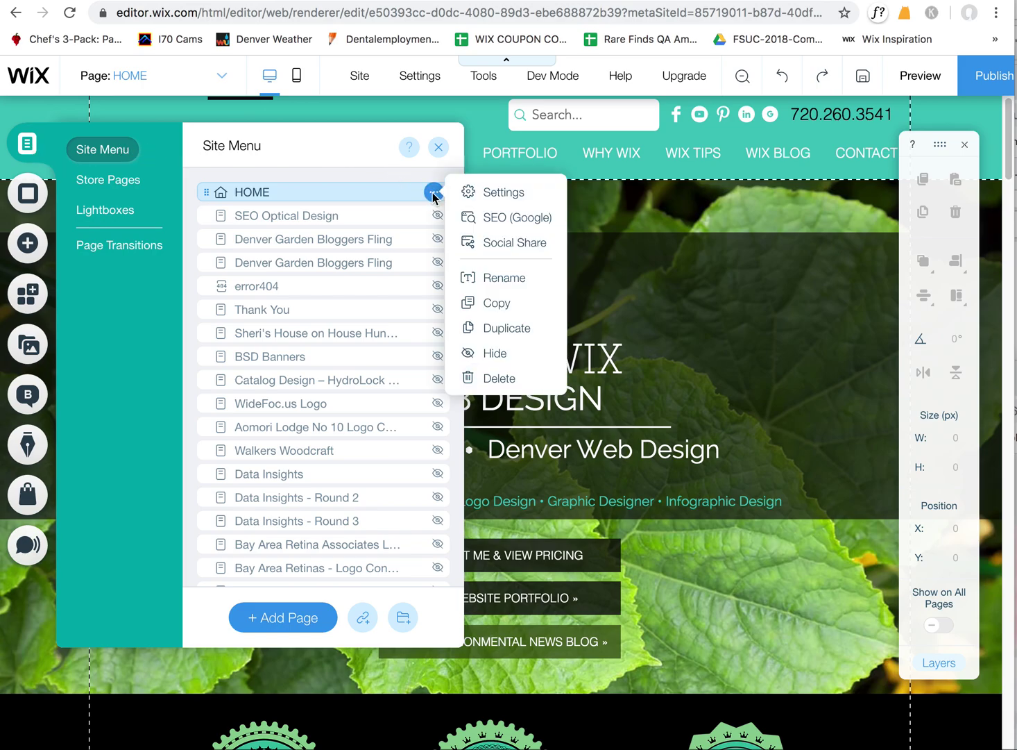
{"action": "left_click", "coordinate": [510, 195]}
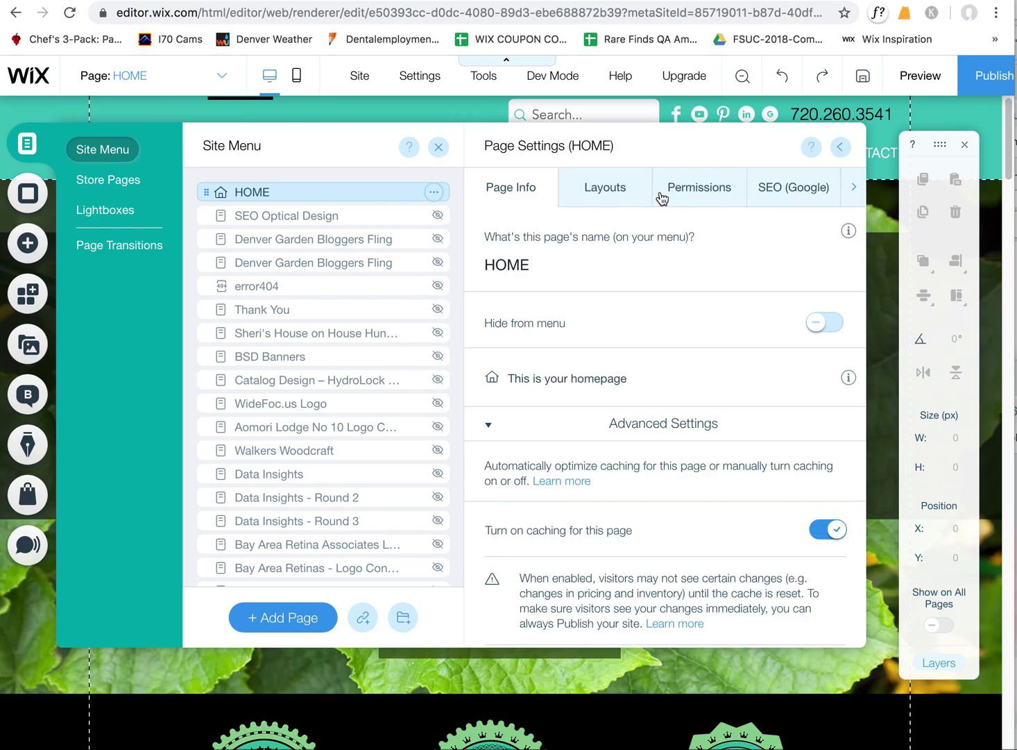
{"action": "left_click", "coordinate": [619, 197]}
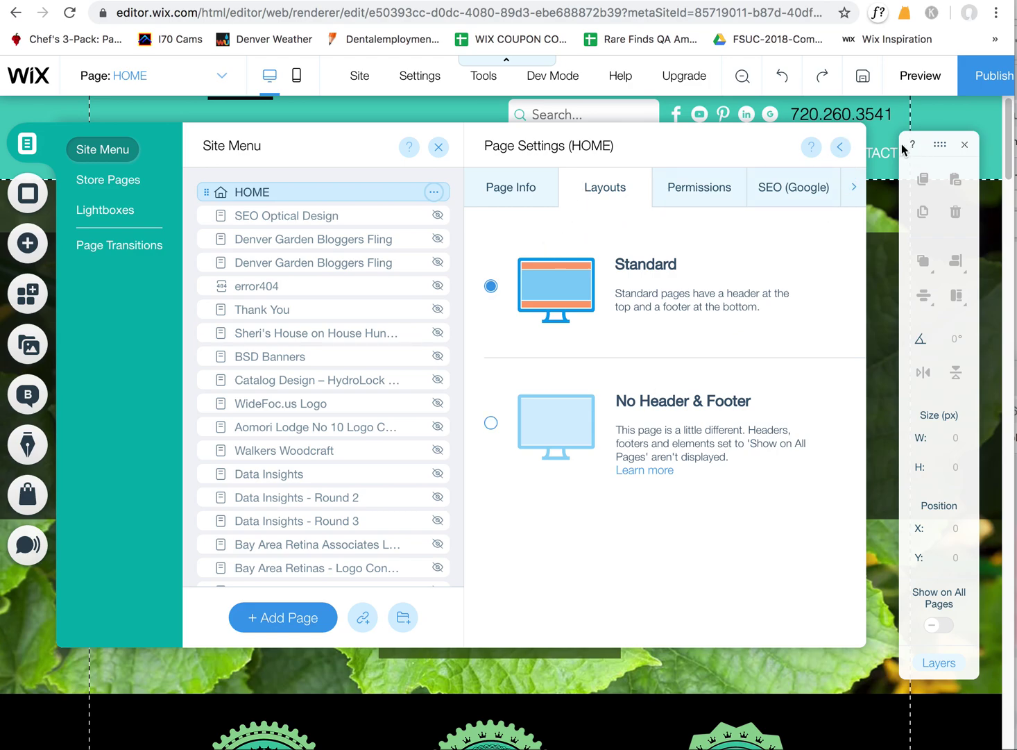
{"action": "left_click", "coordinate": [839, 146]}
{"action": "left_click", "coordinate": [303, 88]}
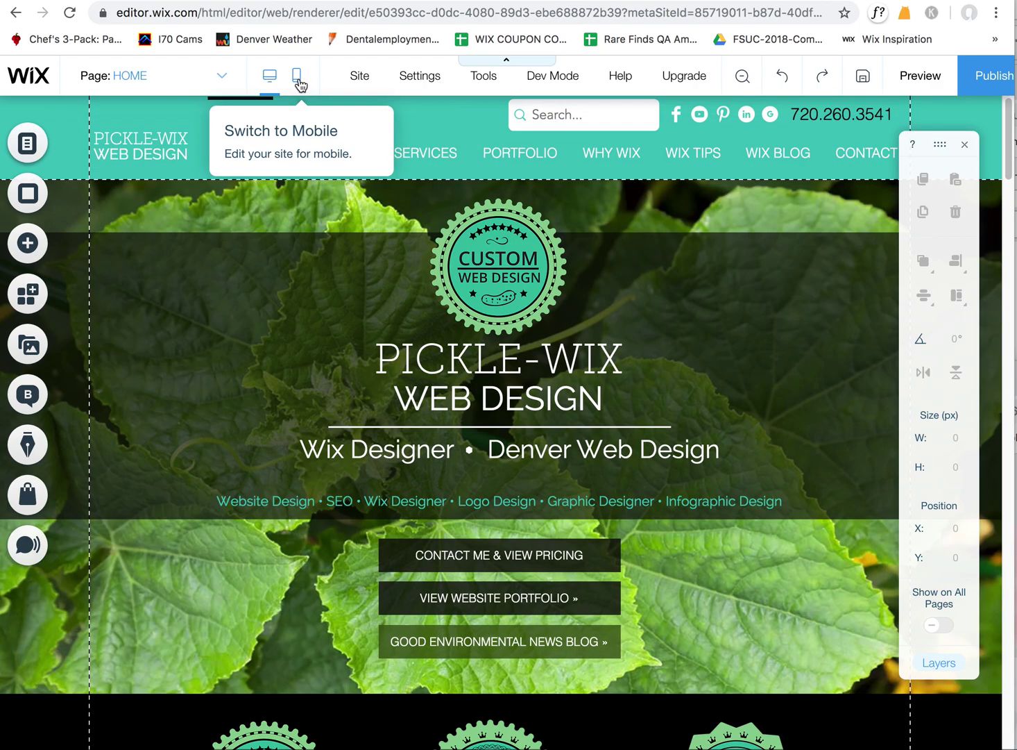
Switch to the mobile layout and open the site's mobile menu for editing
{"action": "left_click", "coordinate": [298, 81]}
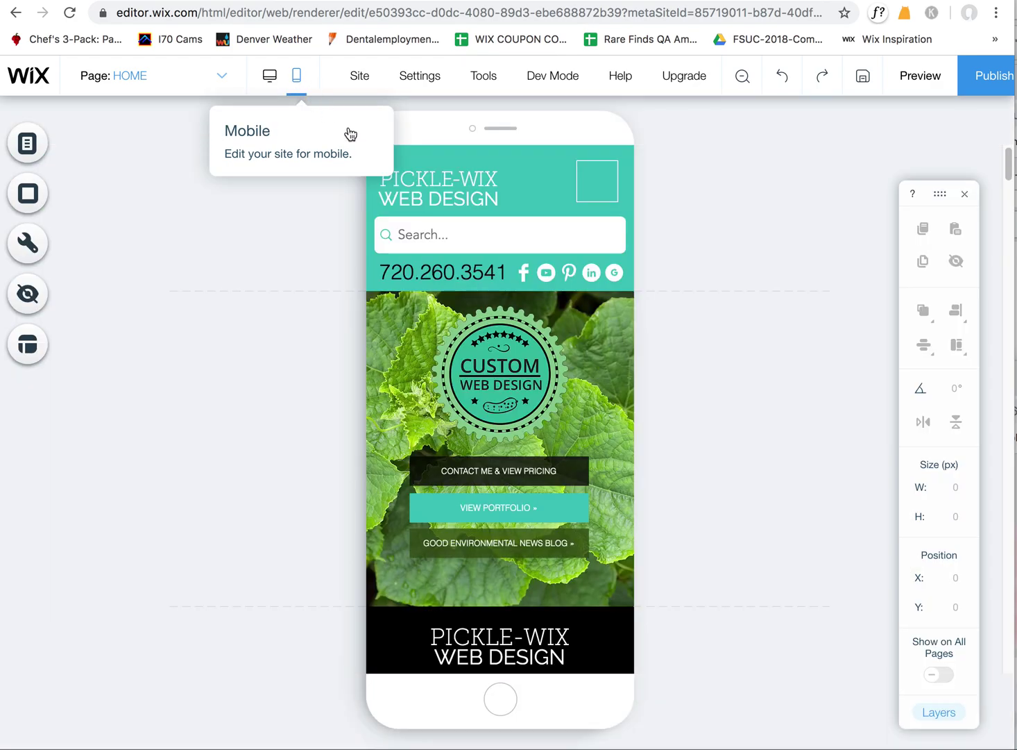
{"action": "left_click", "coordinate": [596, 181]}
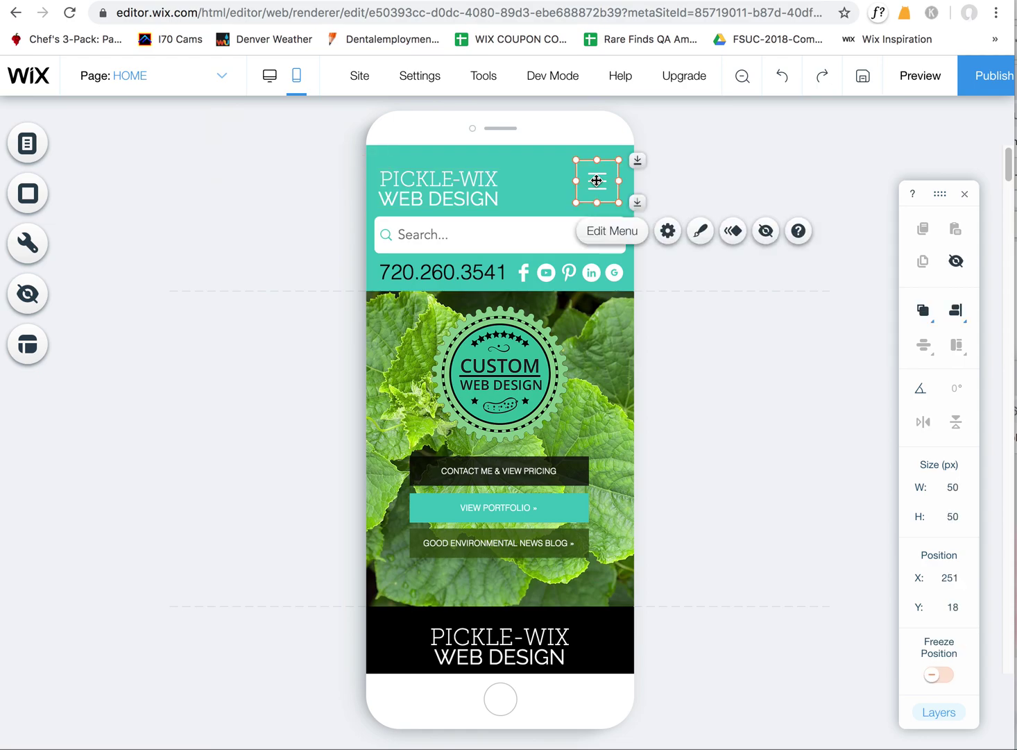
{"action": "left_click", "coordinate": [611, 231]}
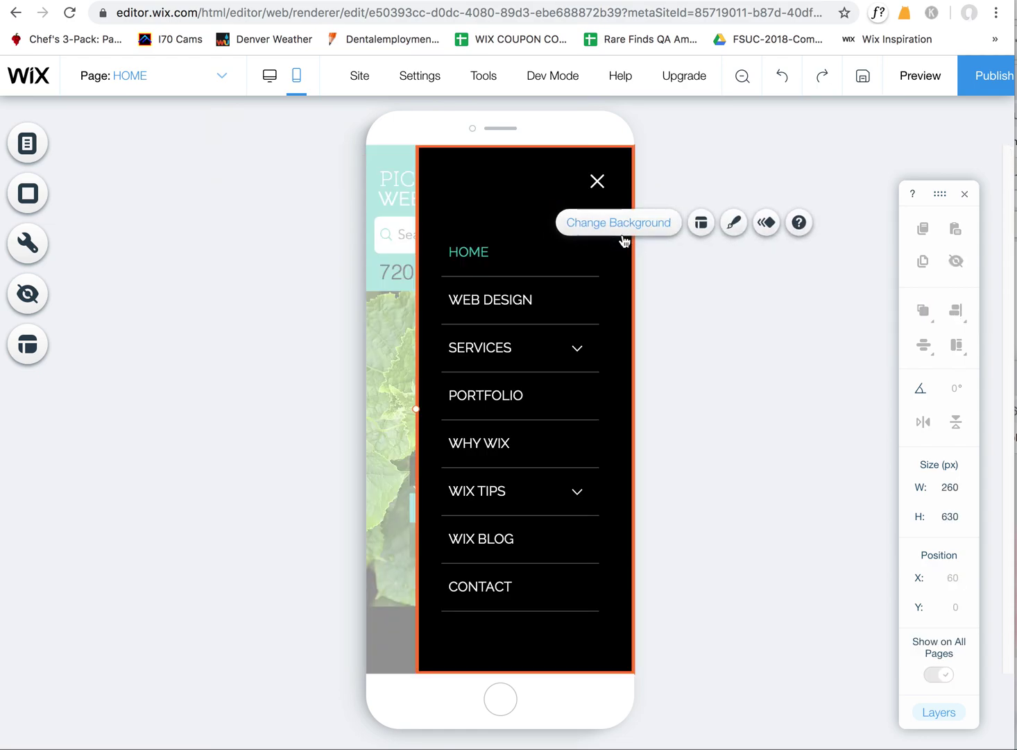
Inspect the menu items' text, current-page, border and fill settings in Menu Design
{"action": "left_click", "coordinate": [507, 325]}
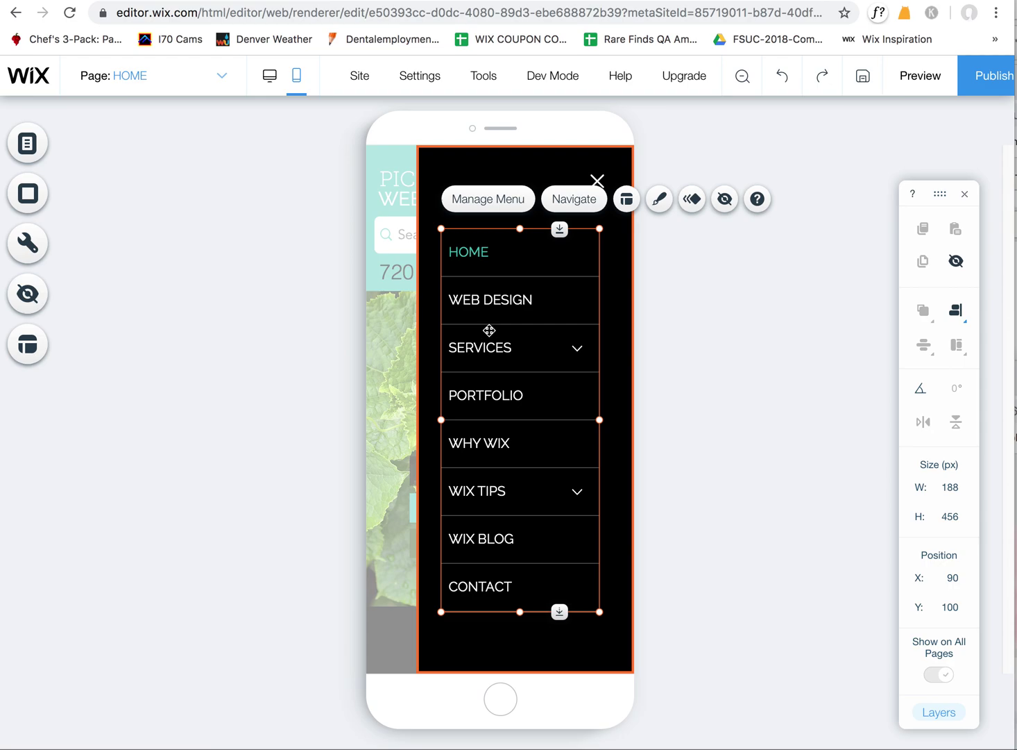
{"action": "left_click", "coordinate": [660, 201]}
{"action": "left_click", "coordinate": [208, 418]}
{"action": "left_click_drag", "start_coordinate": [345, 363], "coordinate": [347, 440]}
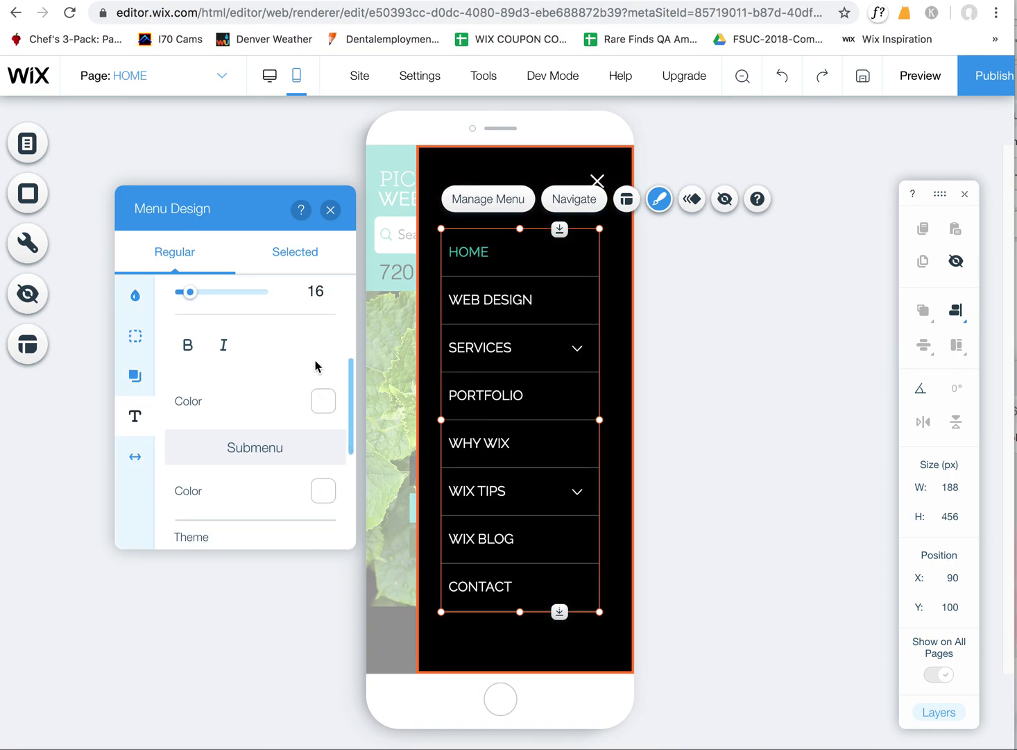
{"action": "left_click", "coordinate": [294, 256]}
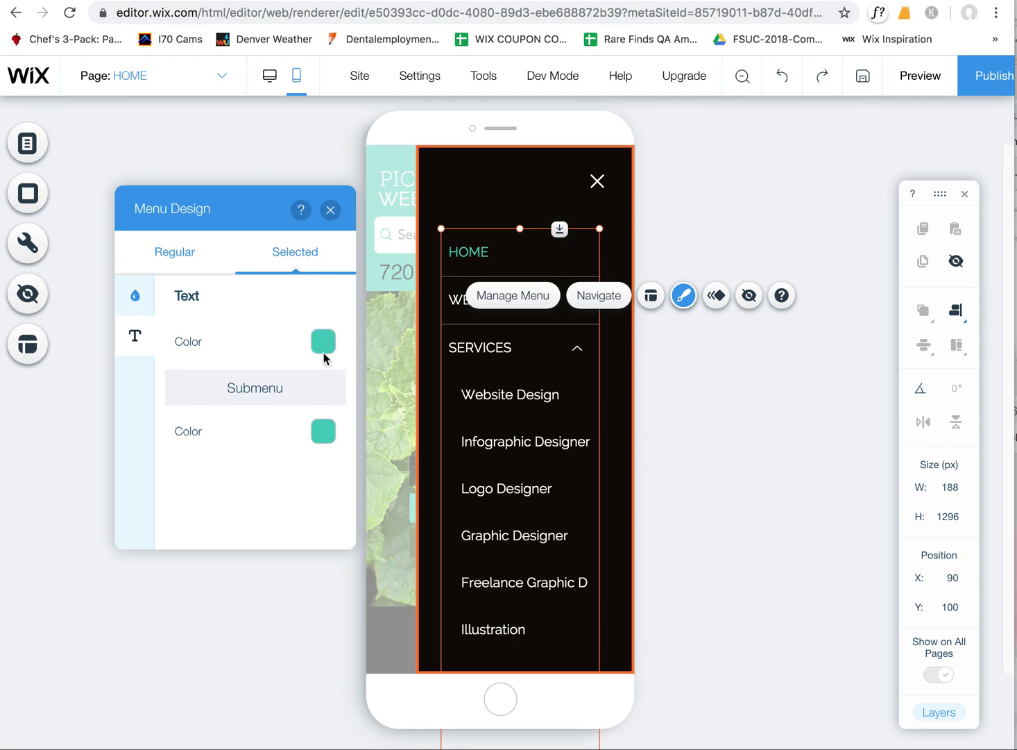
{"action": "left_click", "coordinate": [167, 264]}
{"action": "left_click", "coordinate": [137, 337]}
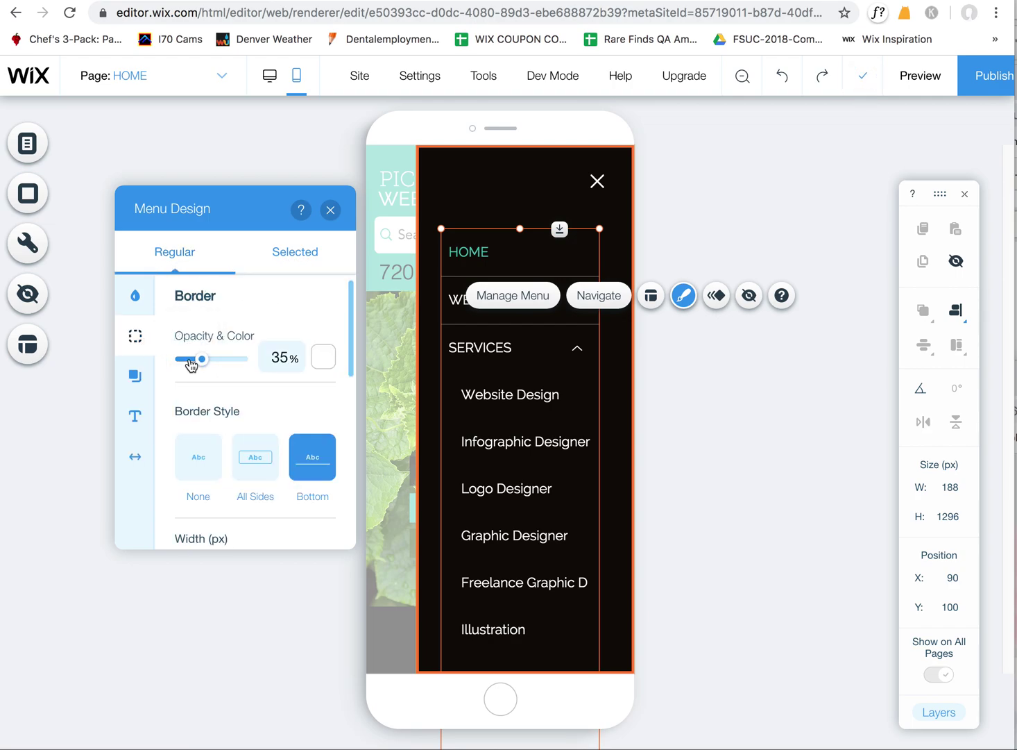
{"action": "left_click", "coordinate": [136, 295]}
{"action": "left_click", "coordinate": [529, 216]}
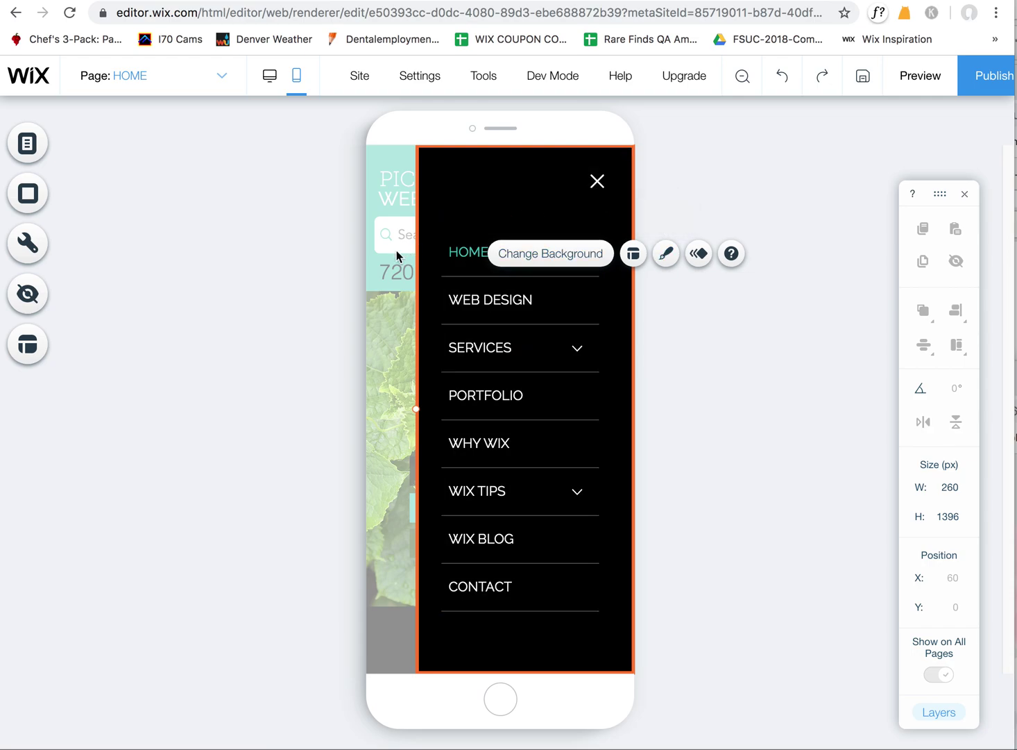
Close the menu overlay and start customizing the mobile menu icon's design
{"action": "left_click", "coordinate": [597, 181]}
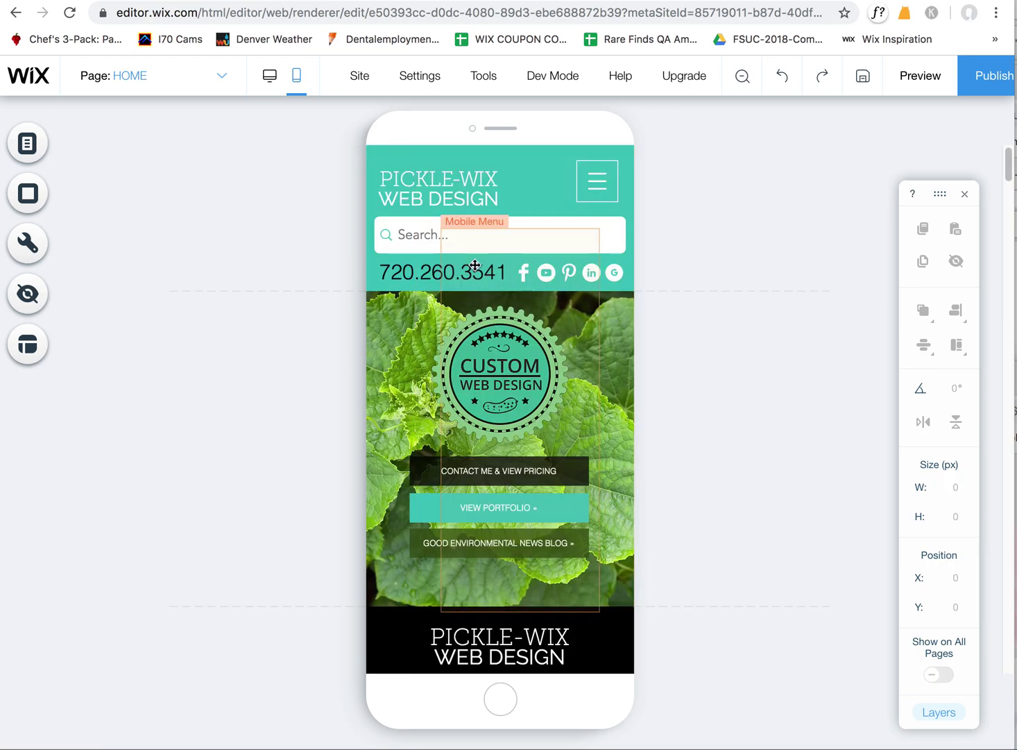
{"action": "left_click", "coordinate": [594, 190]}
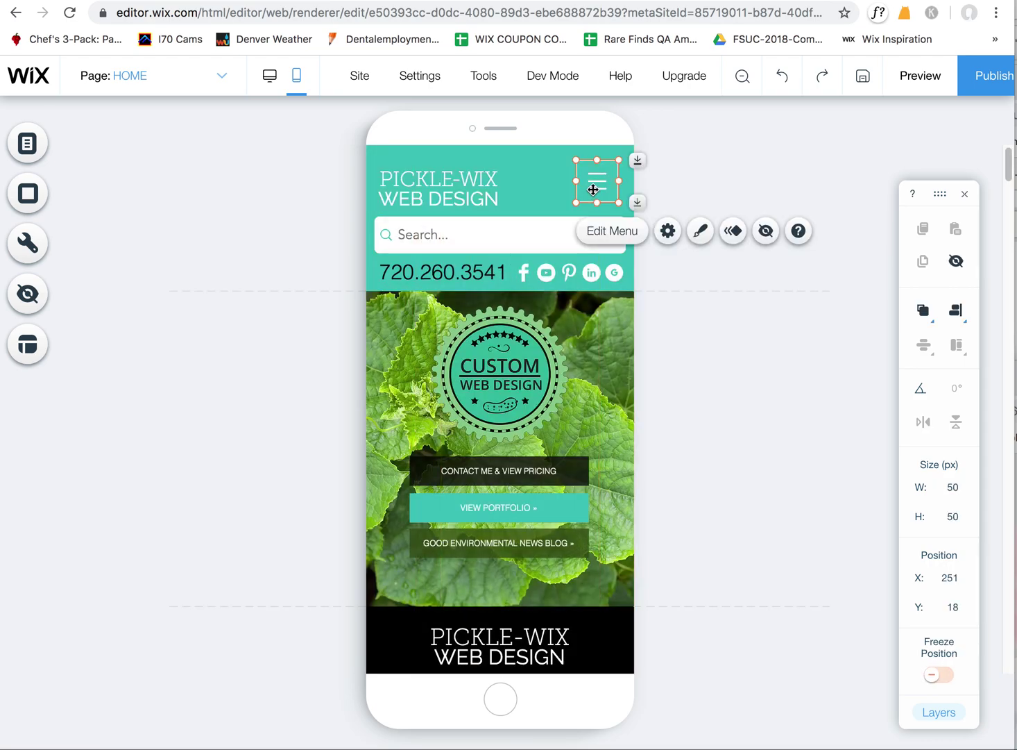
{"action": "left_click", "coordinate": [667, 235]}
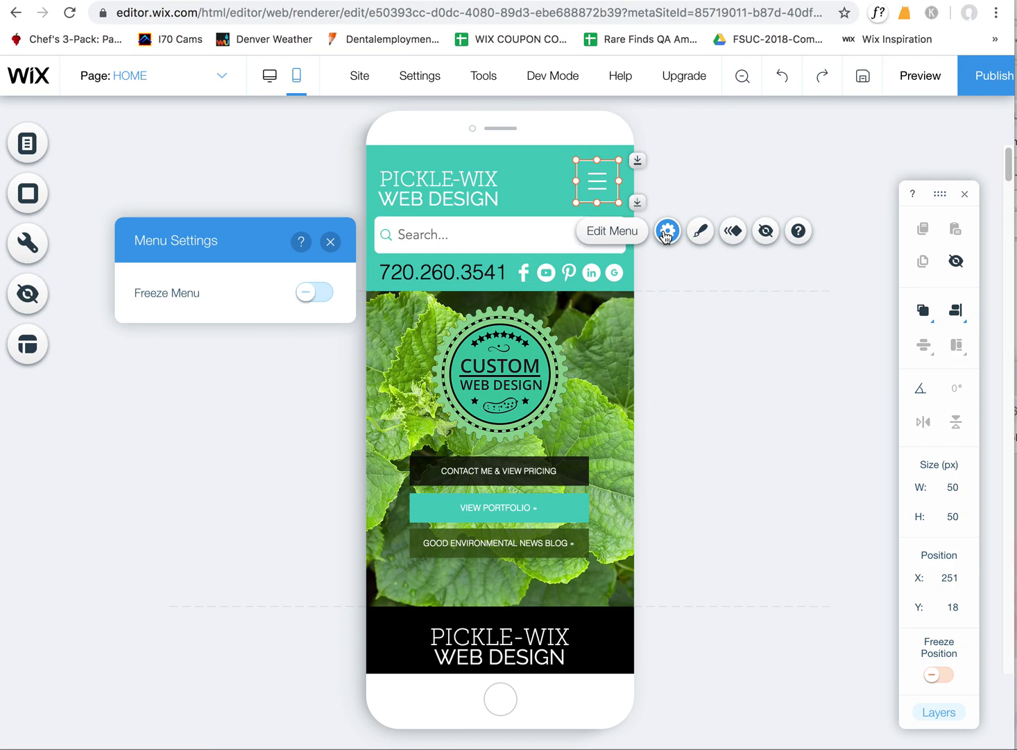
{"action": "left_click", "coordinate": [695, 236]}
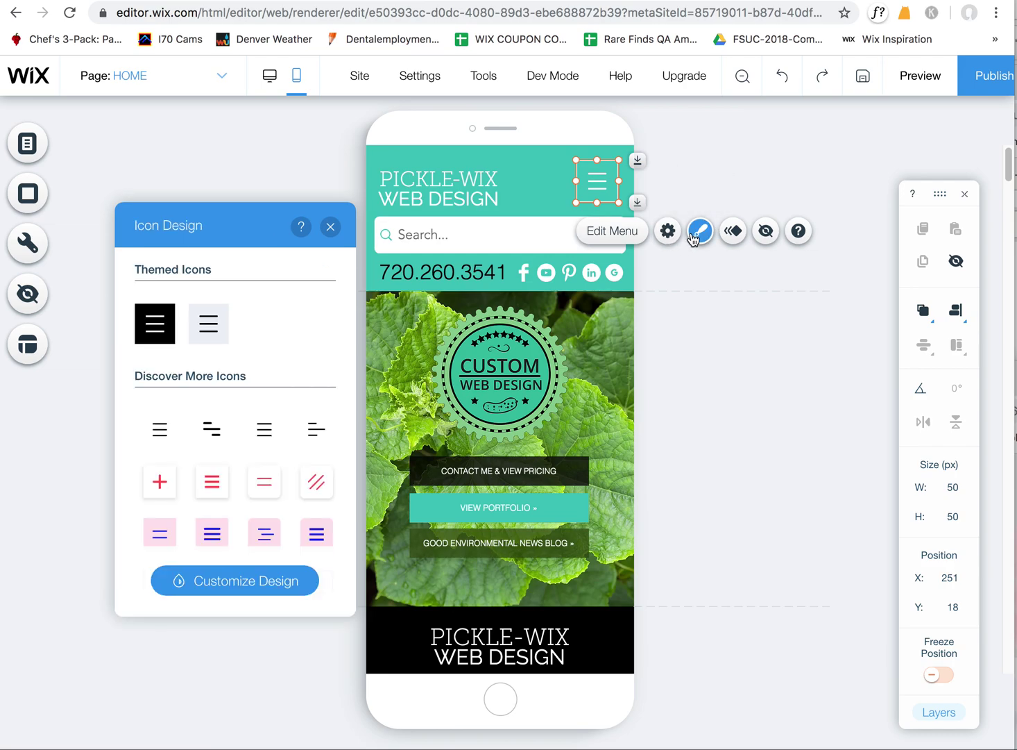
{"action": "left_click", "coordinate": [267, 583]}
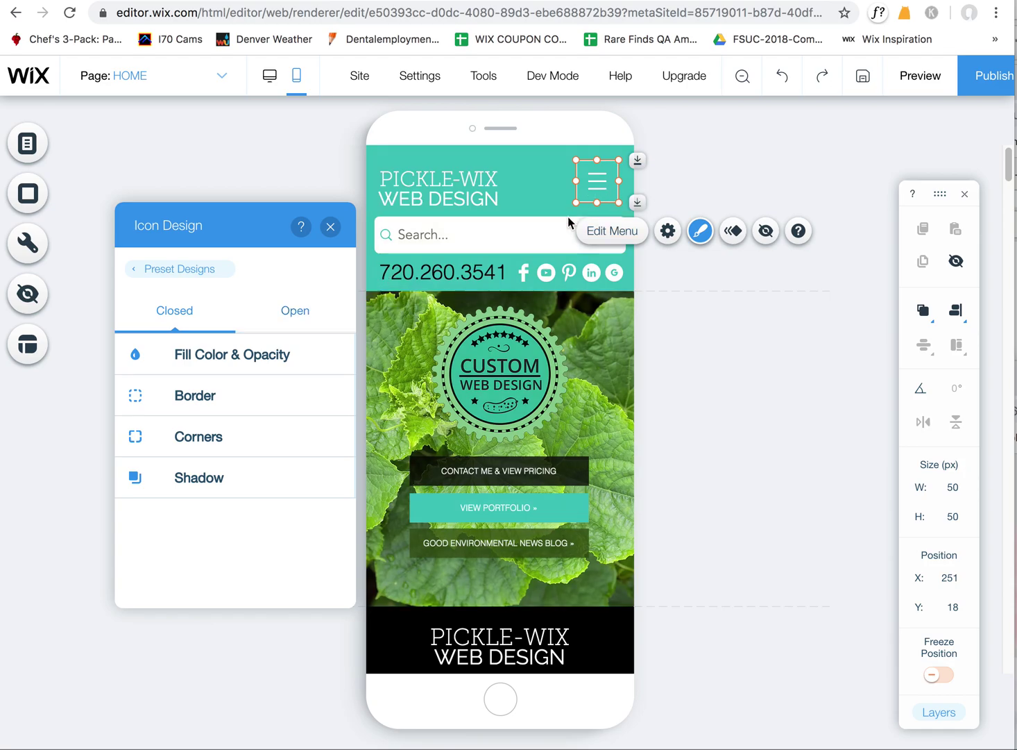
Show the icon's Open-state Fill Color & Opacity: 0% button background, 100% icon
{"action": "left_click", "coordinate": [297, 312]}
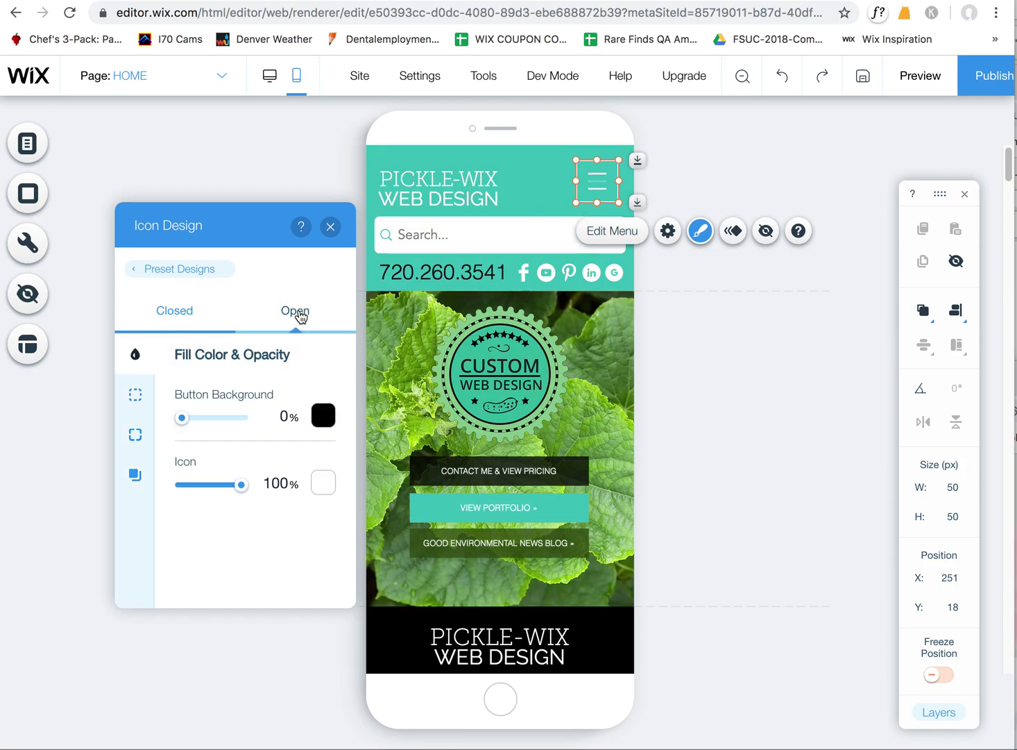
{"action": "left_click", "coordinate": [216, 318]}
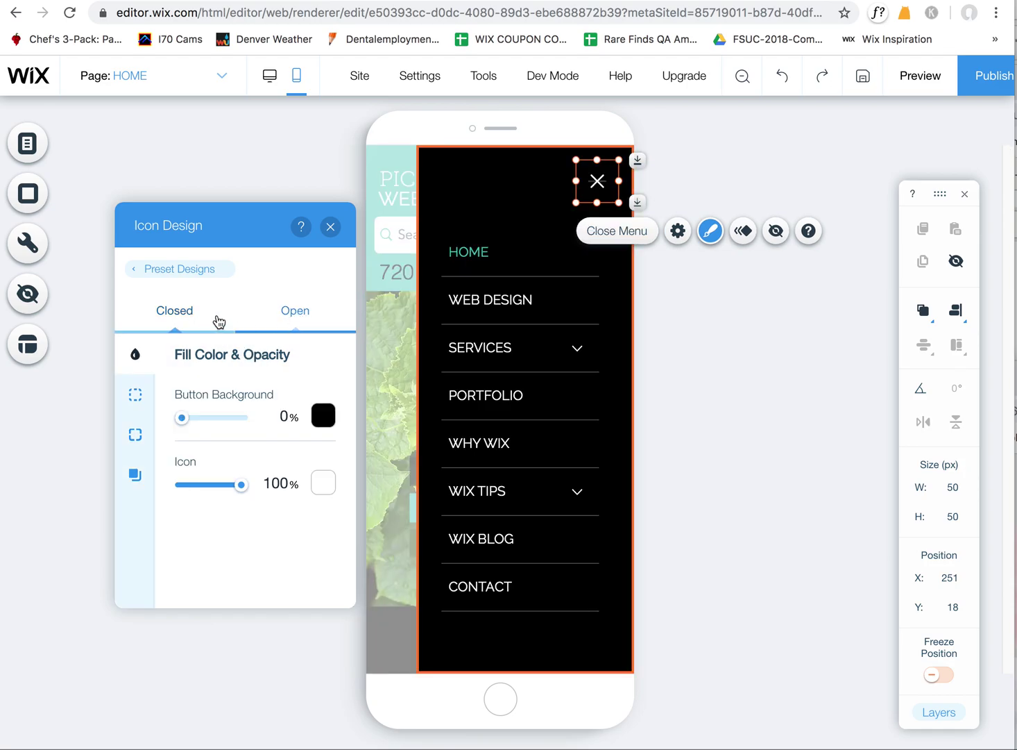
{"action": "left_click", "coordinate": [292, 313]}
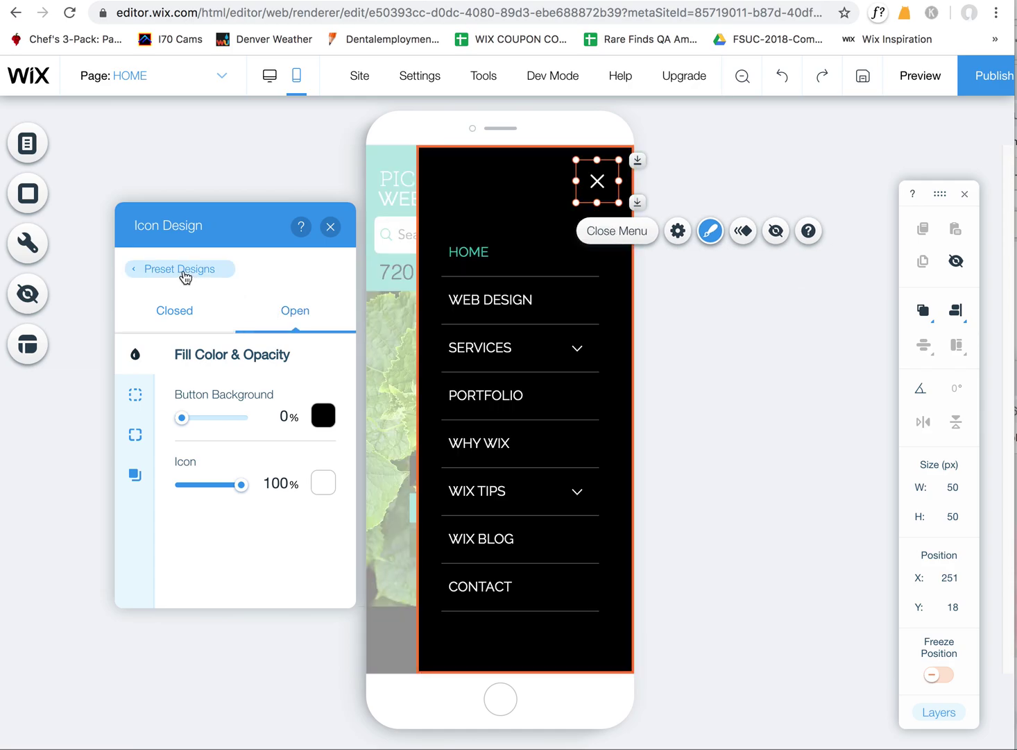
{"action": "left_click", "coordinate": [184, 270]}
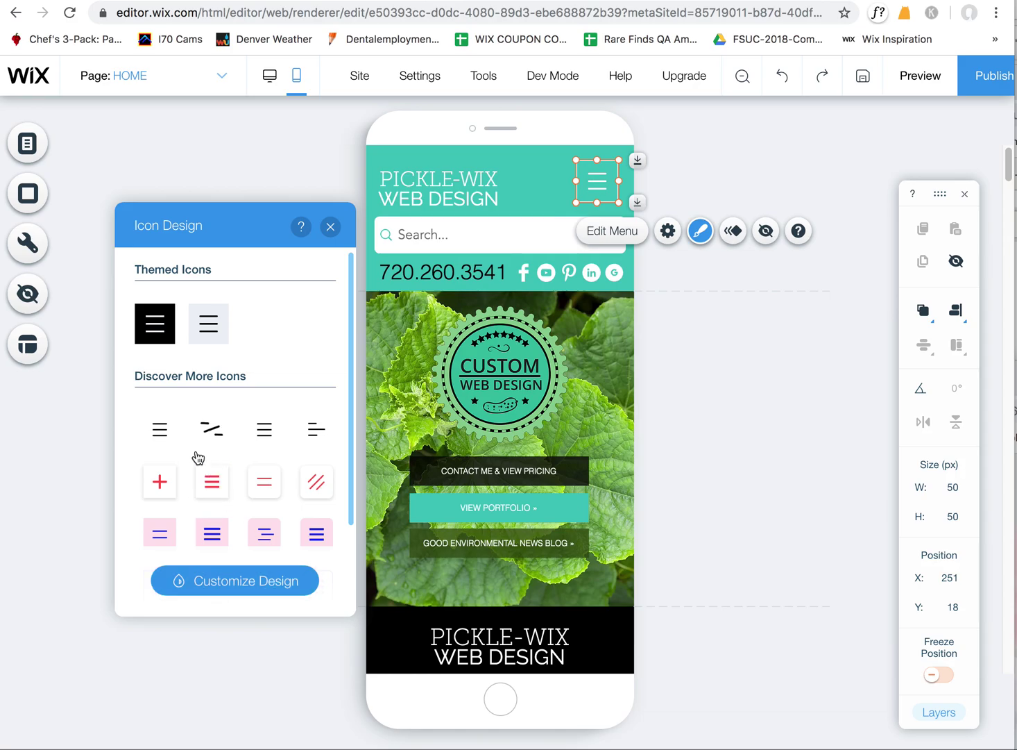
{"action": "left_click", "coordinate": [223, 583]}
{"action": "left_click", "coordinate": [229, 356]}
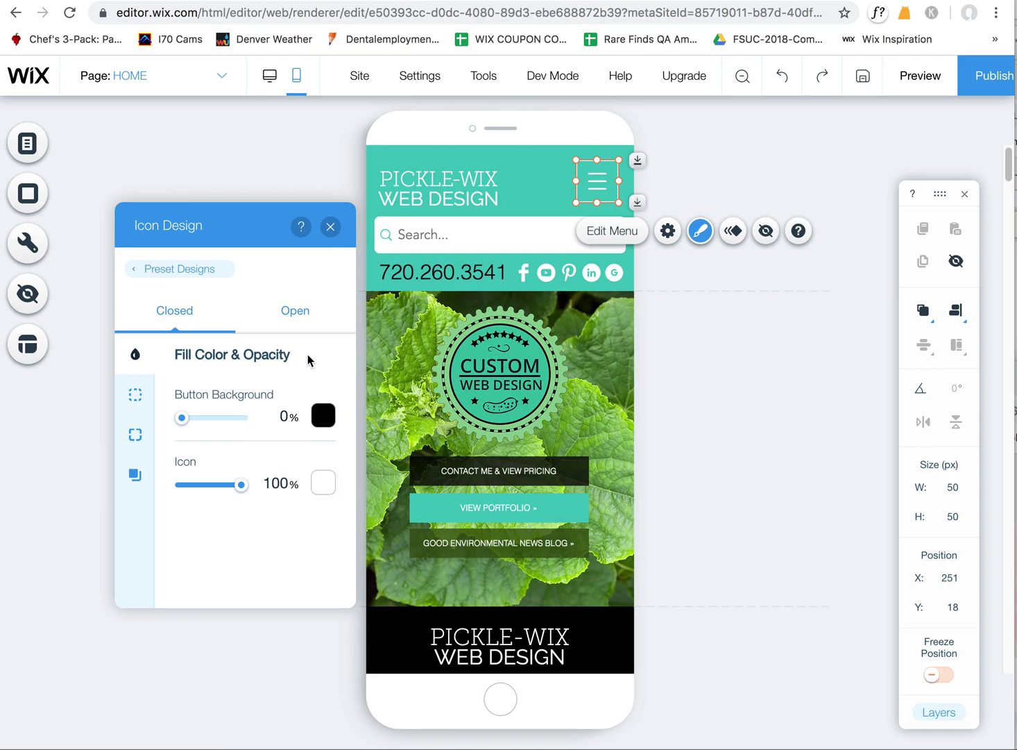
{"action": "left_click", "coordinate": [286, 313]}
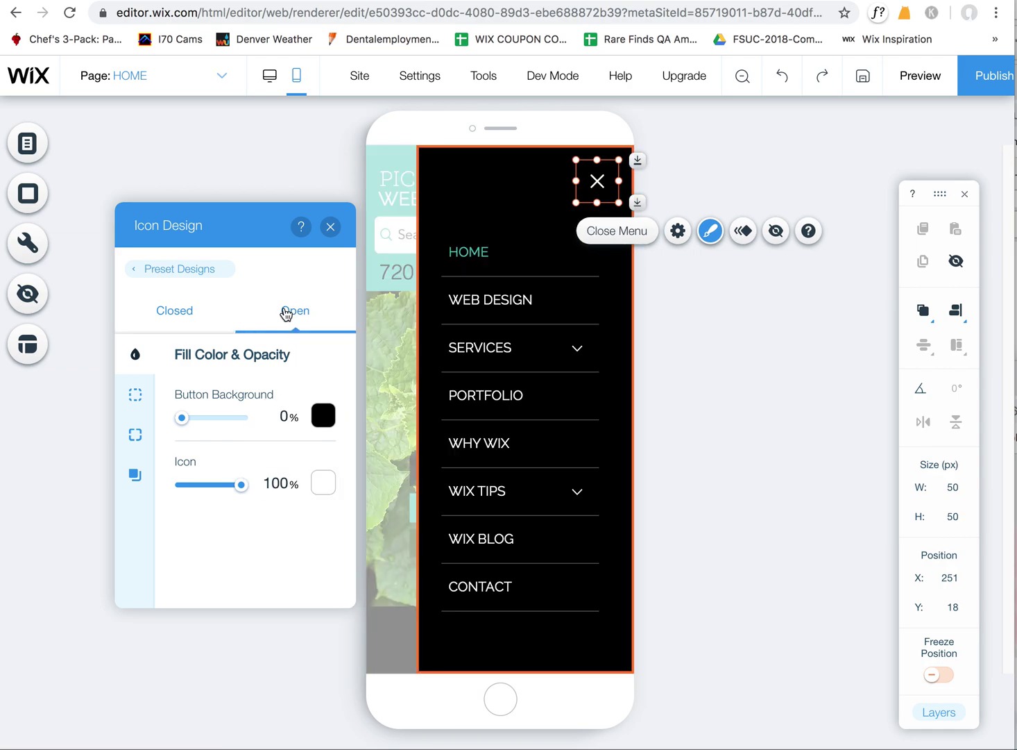
Try the Full Screen, Left and Right menu layouts, then undo to keep the right-side menu and close it
{"action": "left_click", "coordinate": [731, 239]}
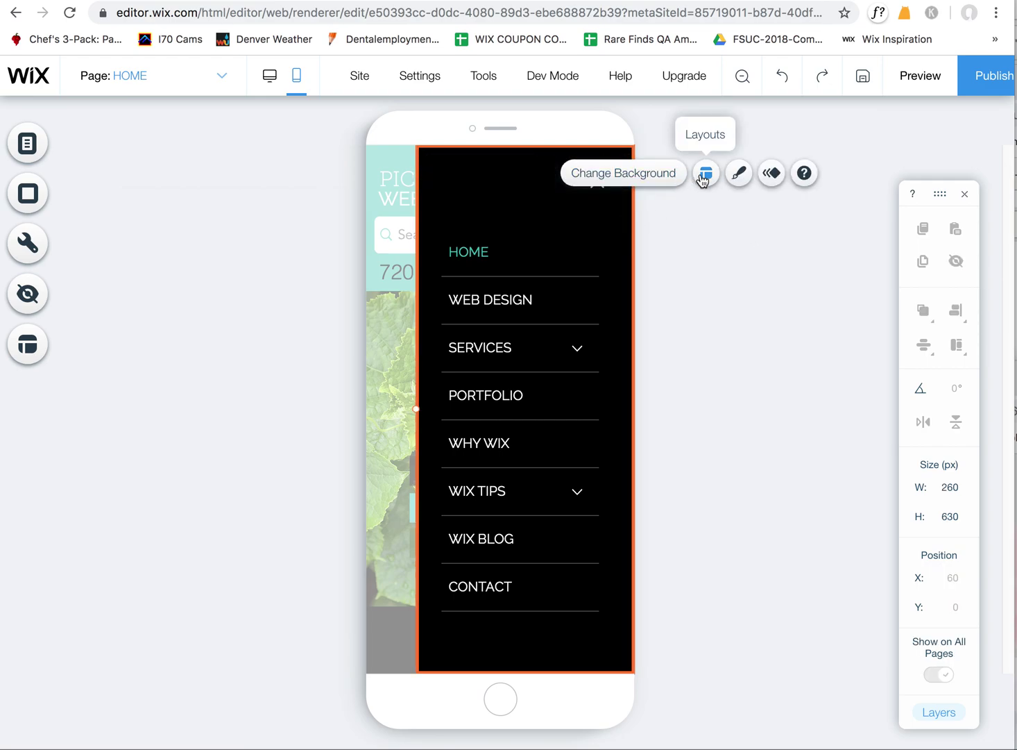
{"action": "left_click", "coordinate": [706, 172]}
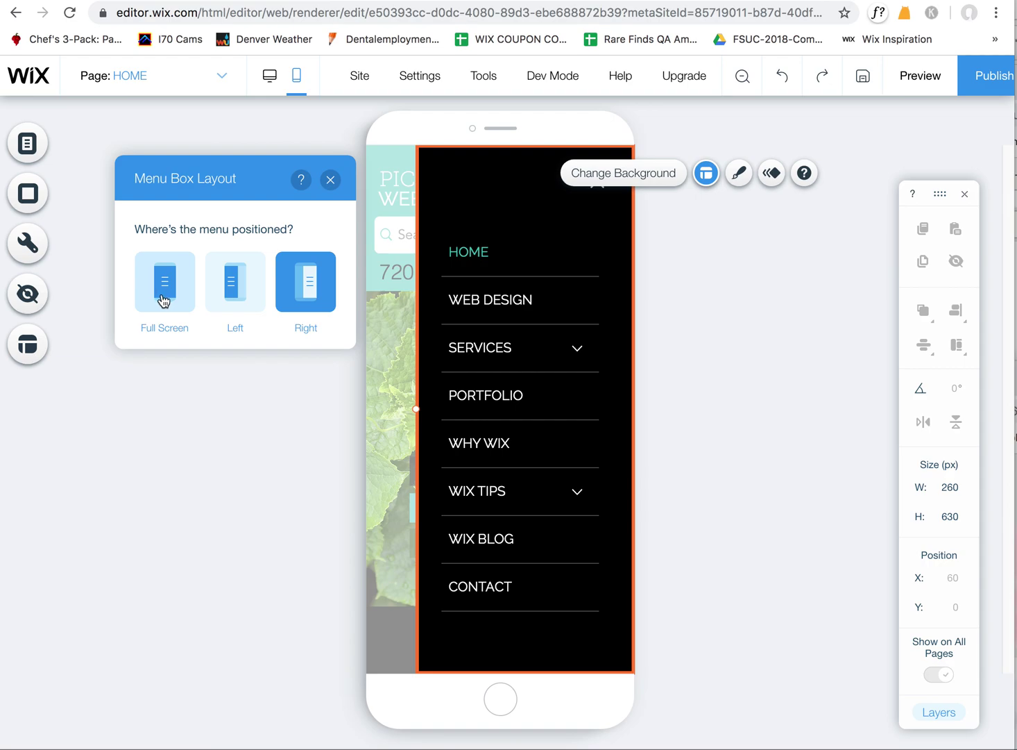
{"action": "left_click", "coordinate": [164, 299]}
{"action": "left_click", "coordinate": [248, 302]}
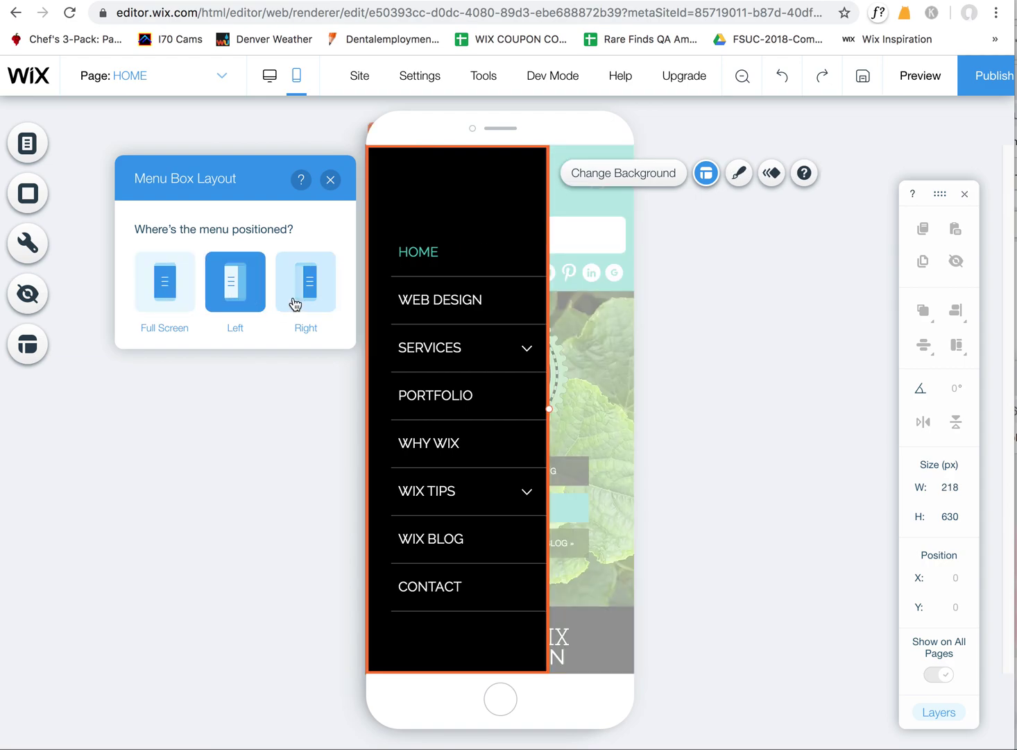
{"action": "left_click", "coordinate": [294, 303]}
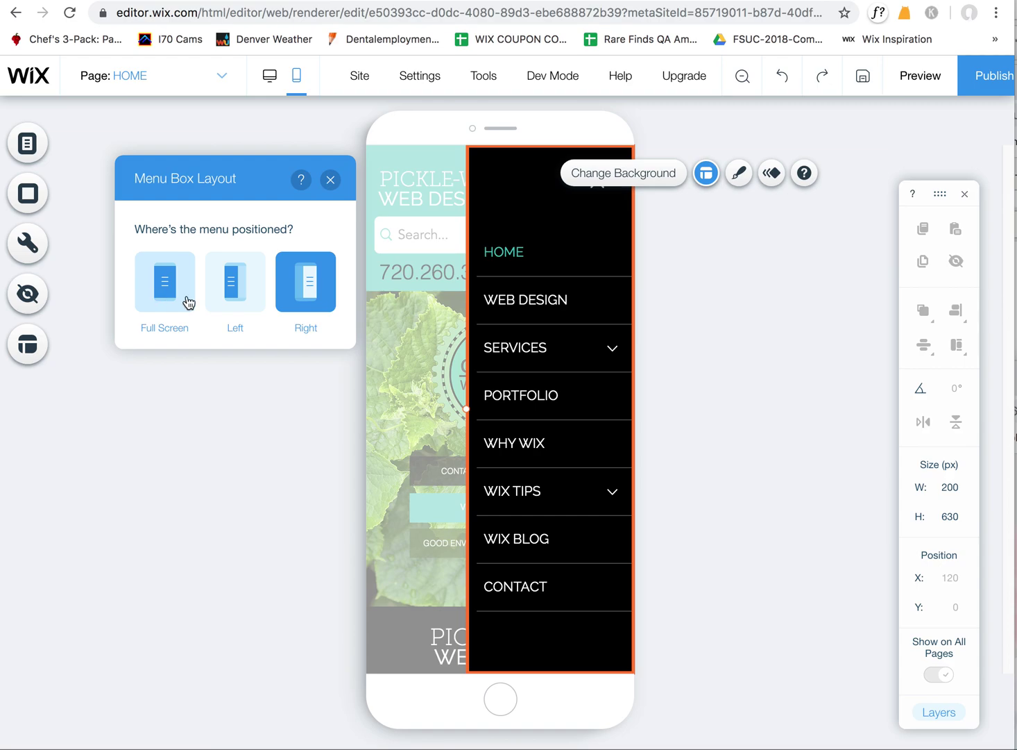
{"action": "left_click", "coordinate": [330, 179]}
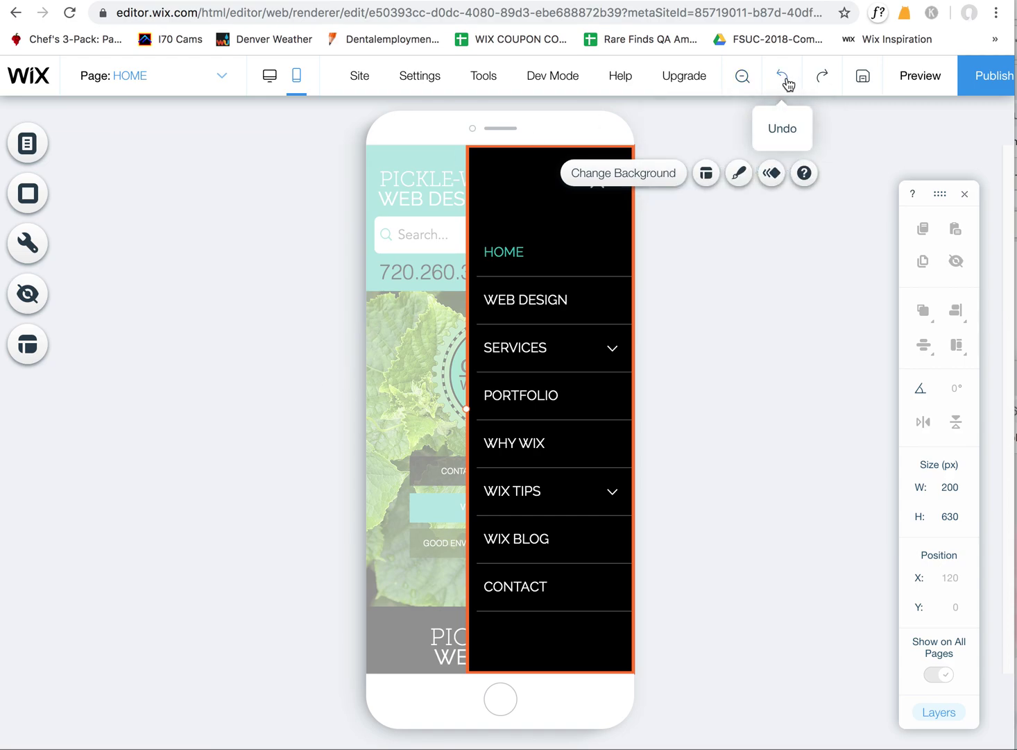
{"action": "left_click", "coordinate": [787, 84]}
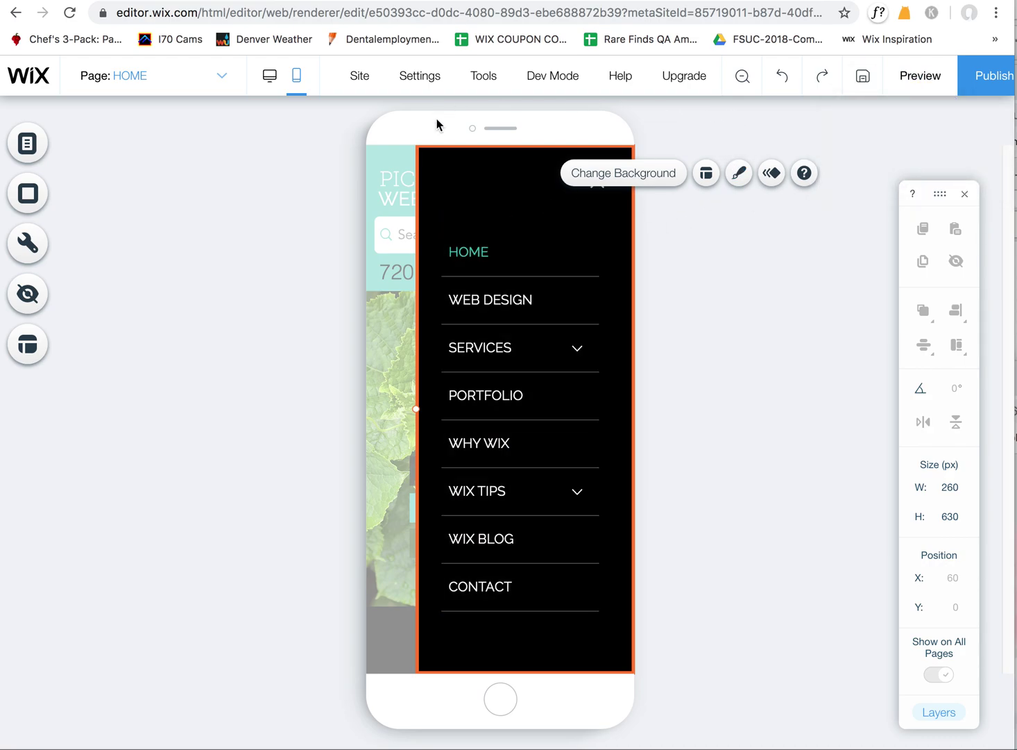
{"action": "left_click", "coordinate": [386, 213]}
Select the CUSTOM WEB DESIGN badge image on the mobile homepage
{"action": "left_click", "coordinate": [466, 357]}
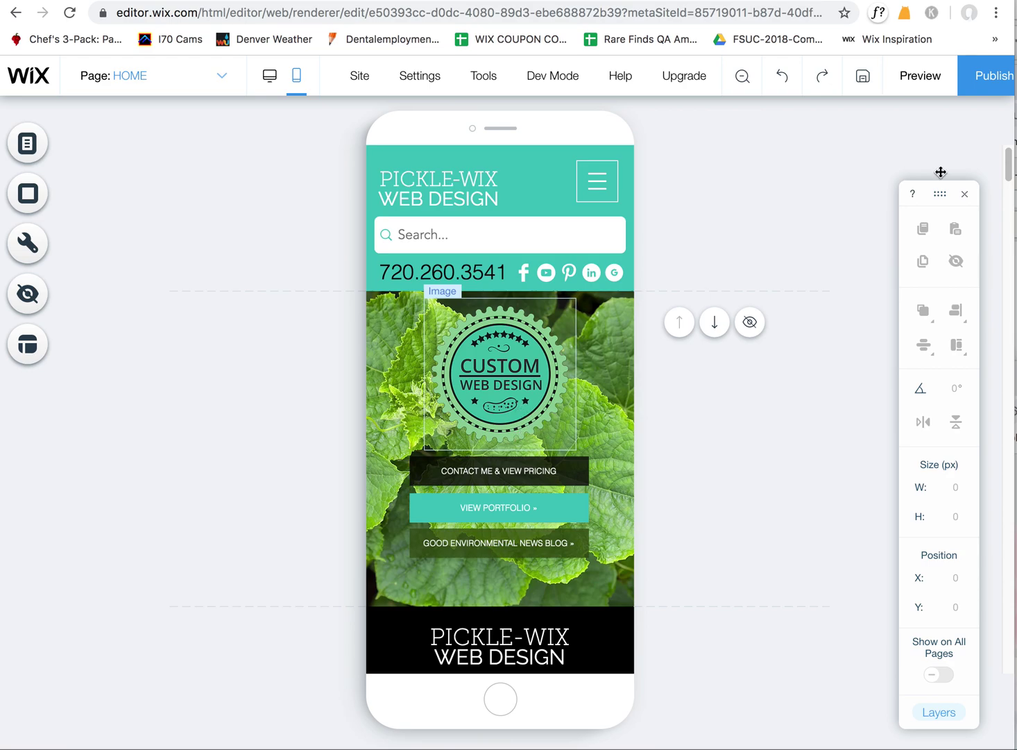
Publish the site's latest changes and open a new Chrome window
{"action": "left_click", "coordinate": [993, 77]}
{"action": "left_click", "coordinate": [996, 14]}
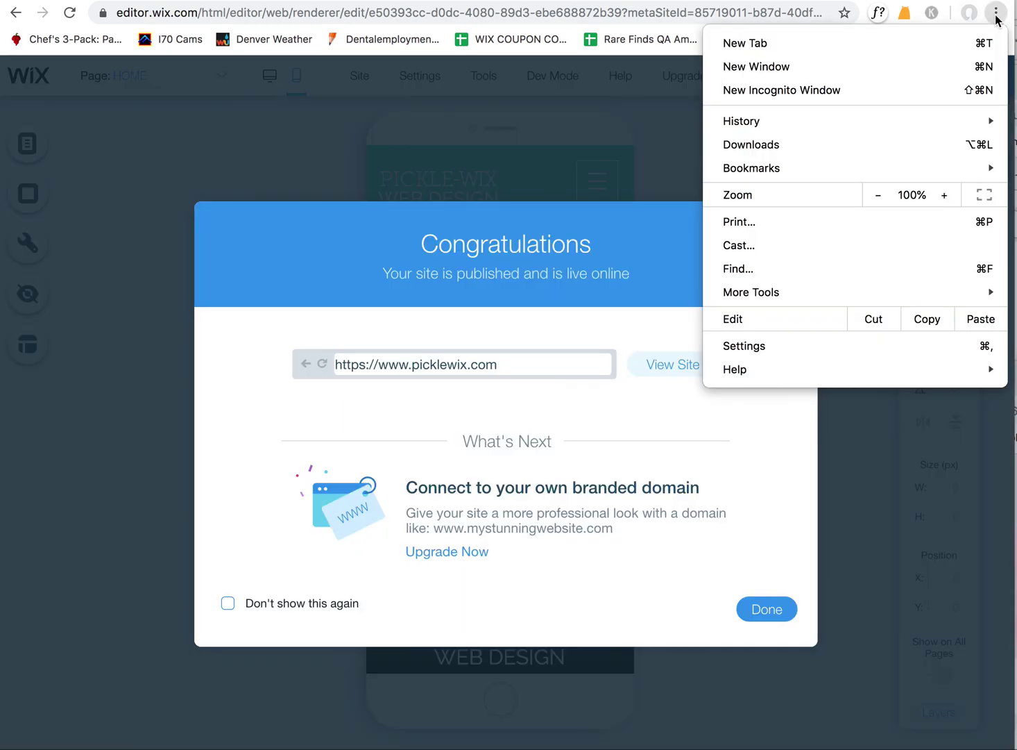
{"action": "left_click", "coordinate": [838, 69]}
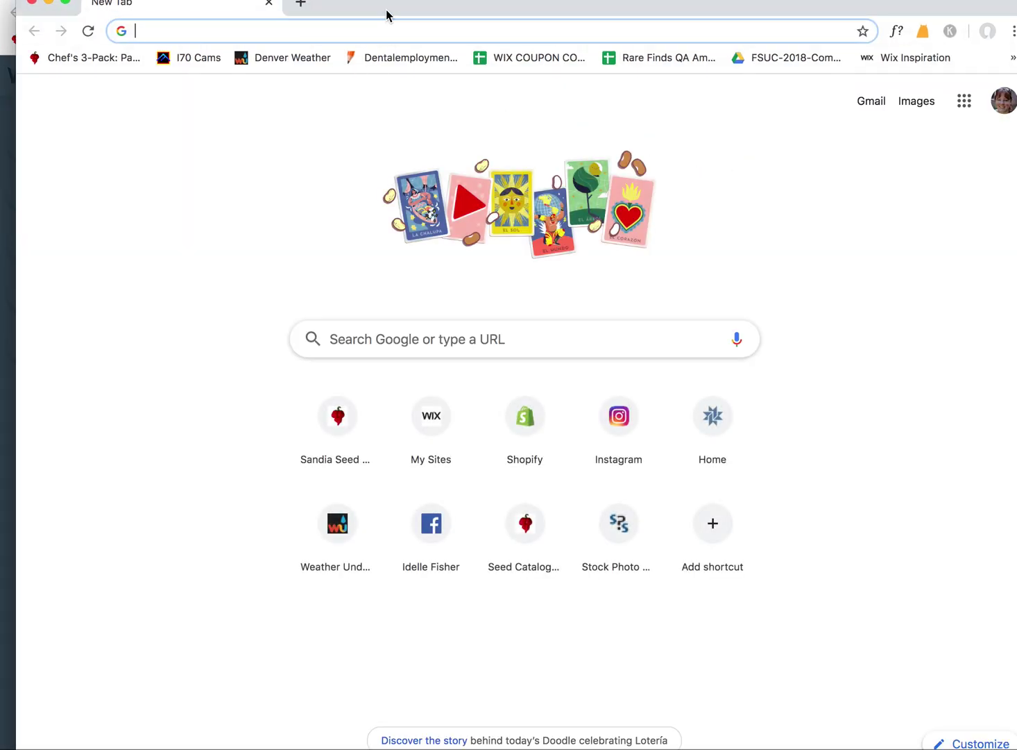
{"action": "mouse_move", "coordinate": [388, 14]}
{"action": "left_mouse_down"}
{"action": "mouse_move", "coordinate": [388, 25]}
{"action": "mouse_move", "coordinate": [372, 25]}
{"action": "left_mouse_up"}
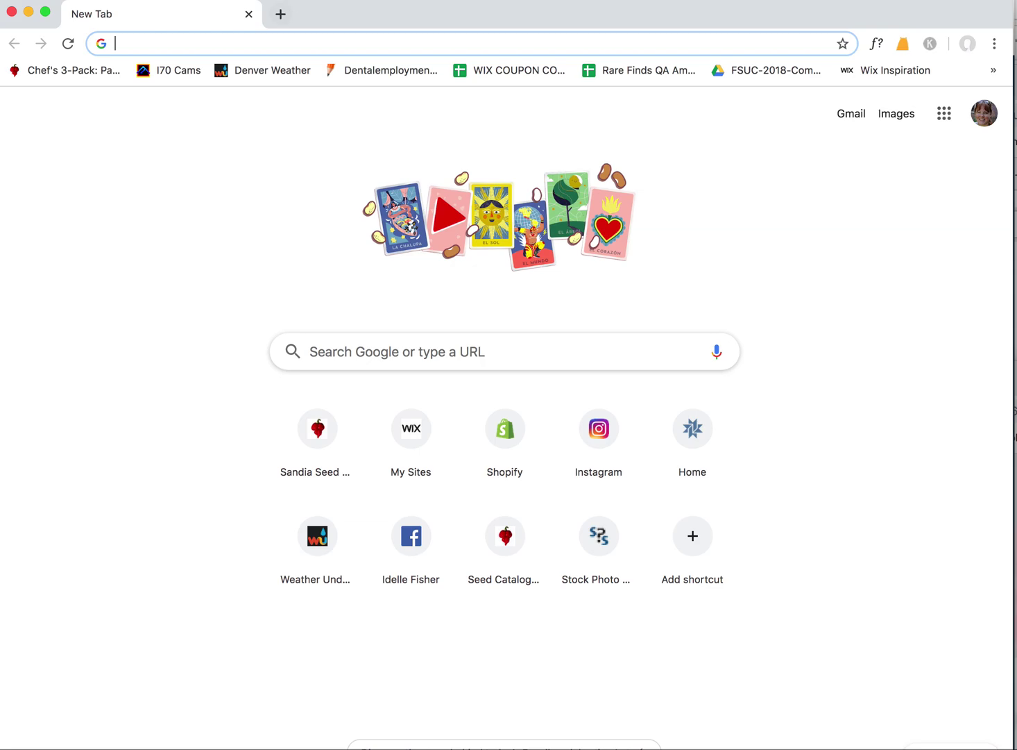
Open Developer Tools with device emulation on iPhone X (375 × 812) and reload the page
{"action": "left_click", "coordinate": [139, 0]}
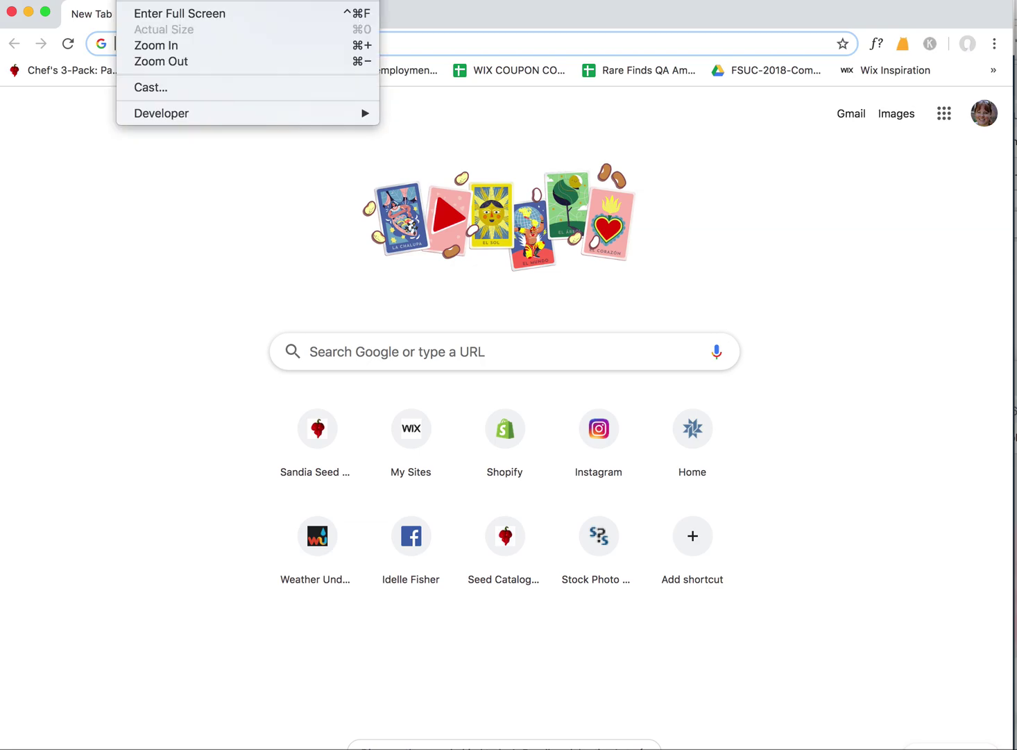
{"action": "mouse_move", "coordinate": [175, 113]}
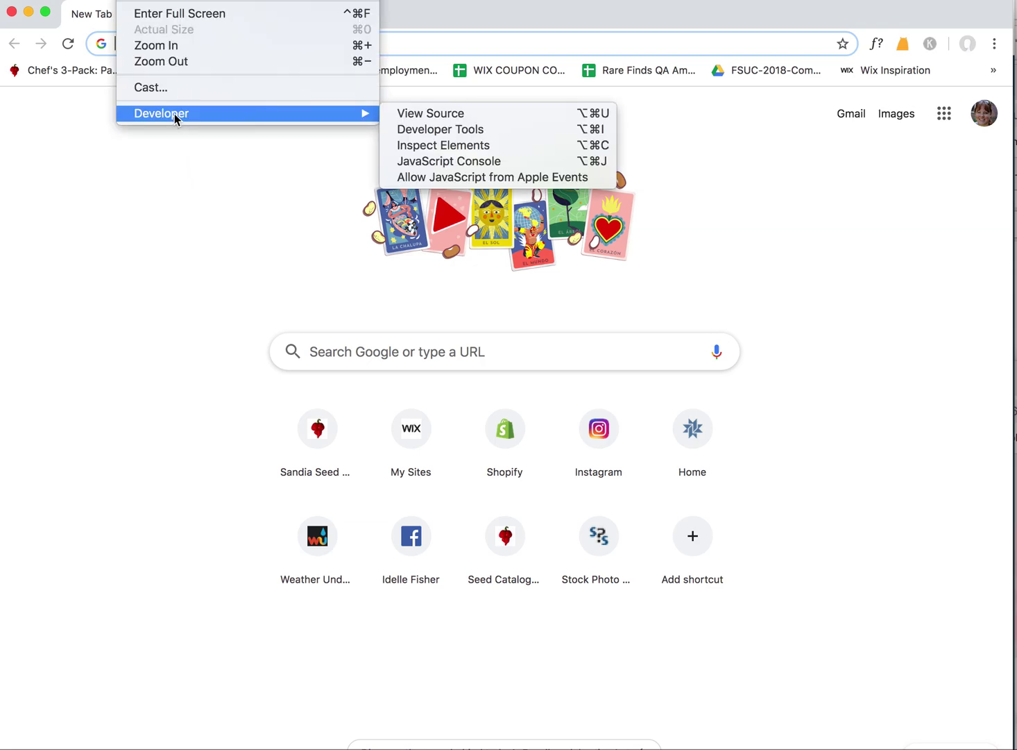
{"action": "left_click", "coordinate": [479, 134]}
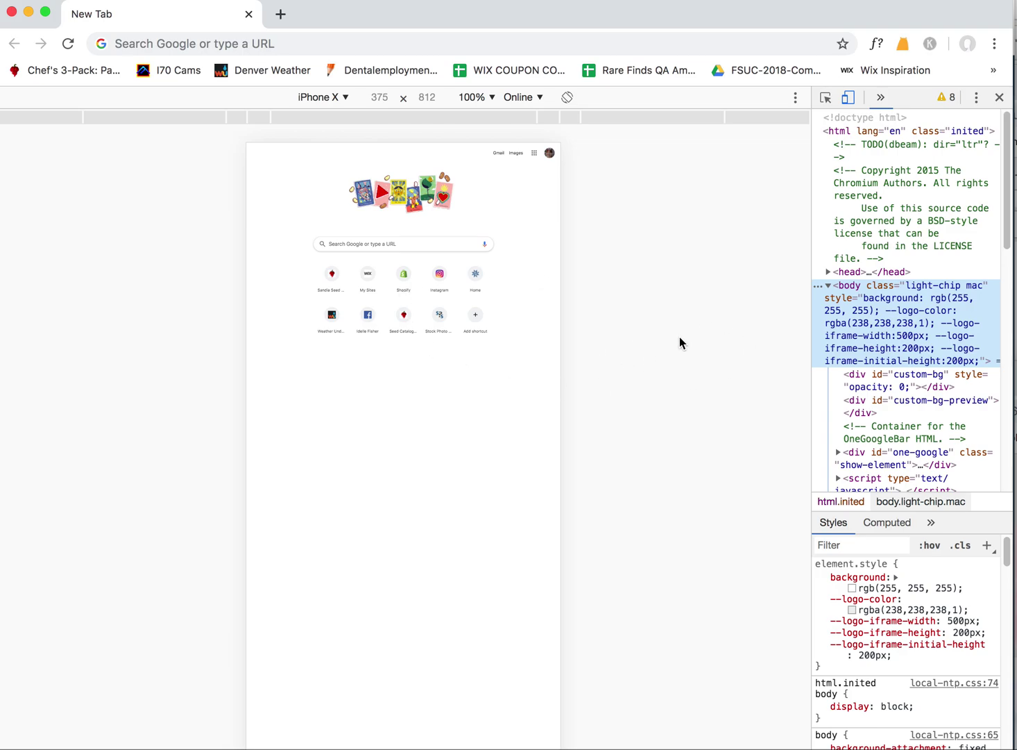
{"action": "left_click", "coordinate": [68, 43]}
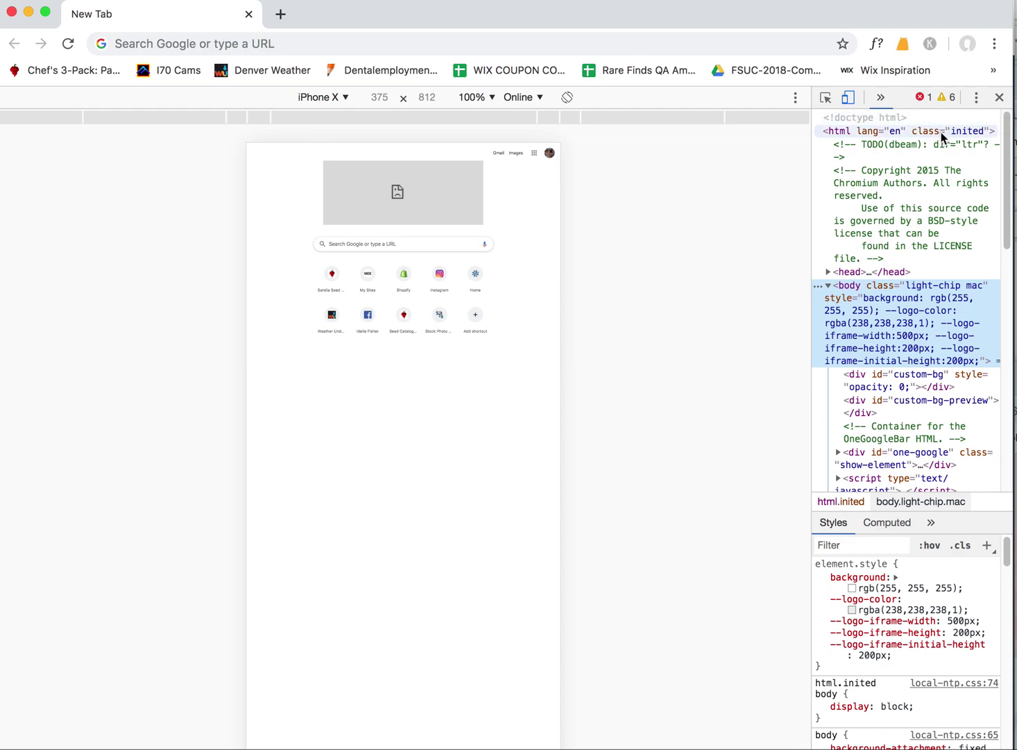
Load picklewix.com in the iPhone X emulation and scroll through its mobile homepage
{"action": "left_click", "coordinate": [332, 97]}
{"action": "left_click", "coordinate": [259, 46]}
{"action": "left_click", "coordinate": [259, 46]}
{"action": "type", "text": "pick"}
{"action": "key", "text": "Return"}
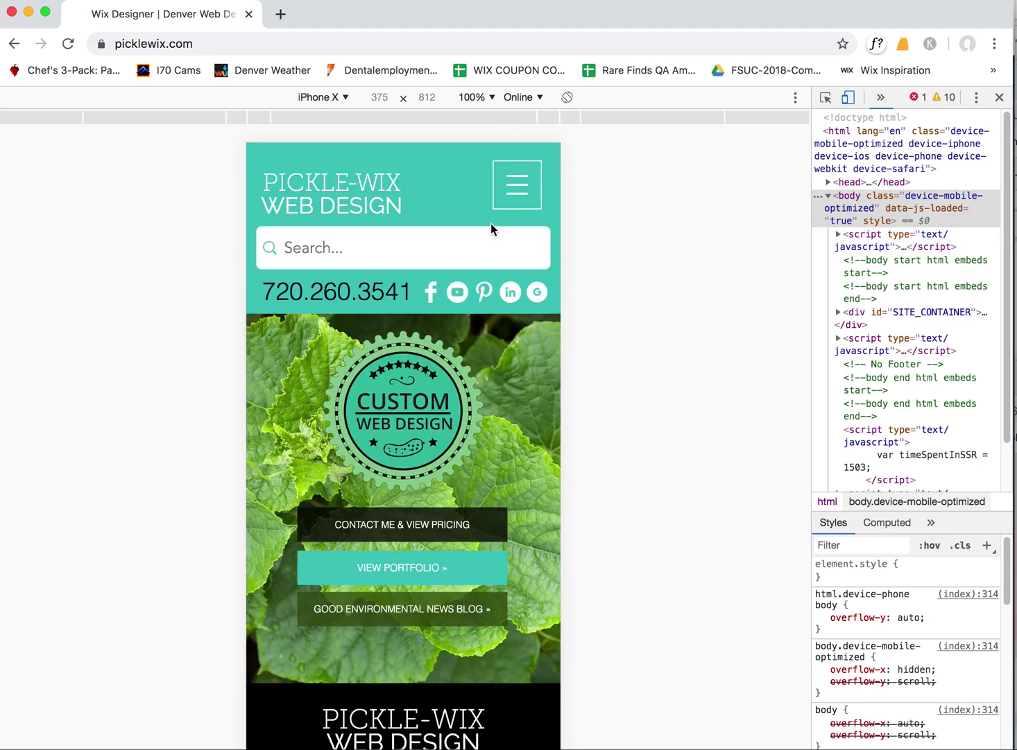
{"action": "left_click", "coordinate": [138, 0]}
{"action": "mouse_move", "coordinate": [161, 115]}
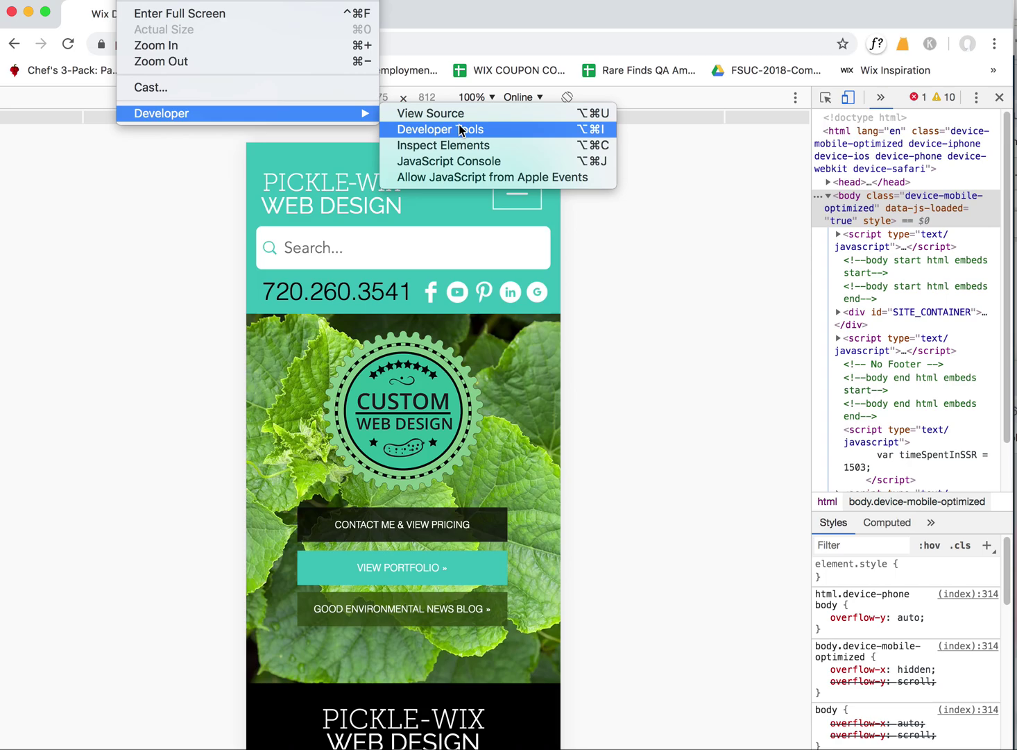
{"action": "left_click", "coordinate": [655, 391]}
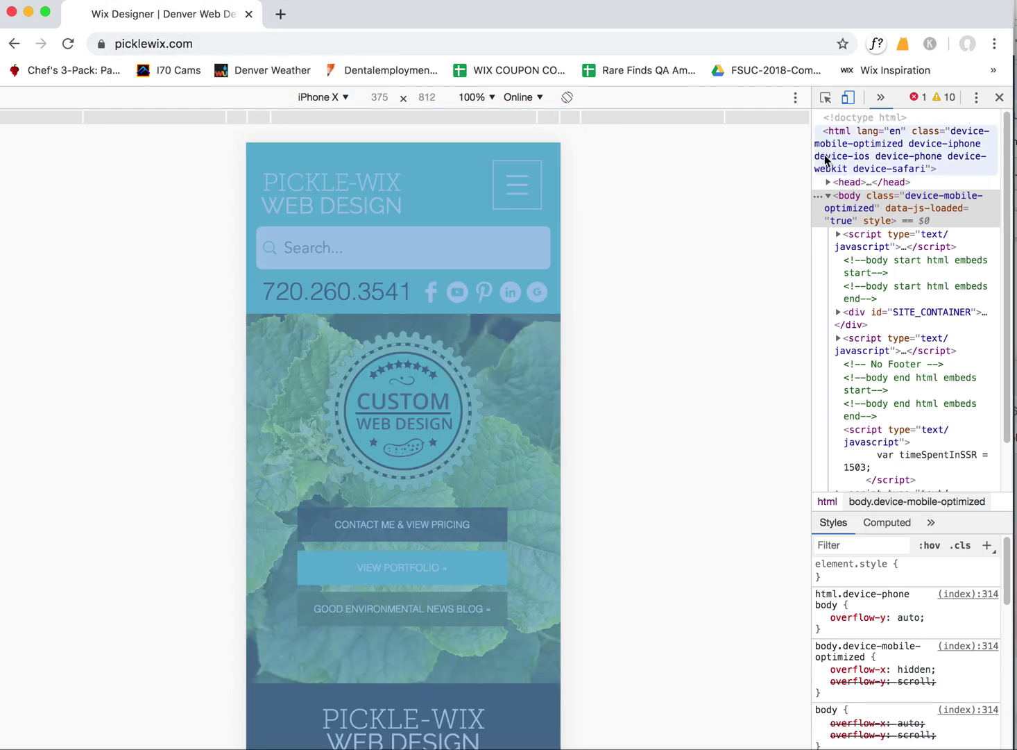
{"action": "scroll", "coordinate": [999, 208], "scroll_direction": "down", "scroll_amount": 2}
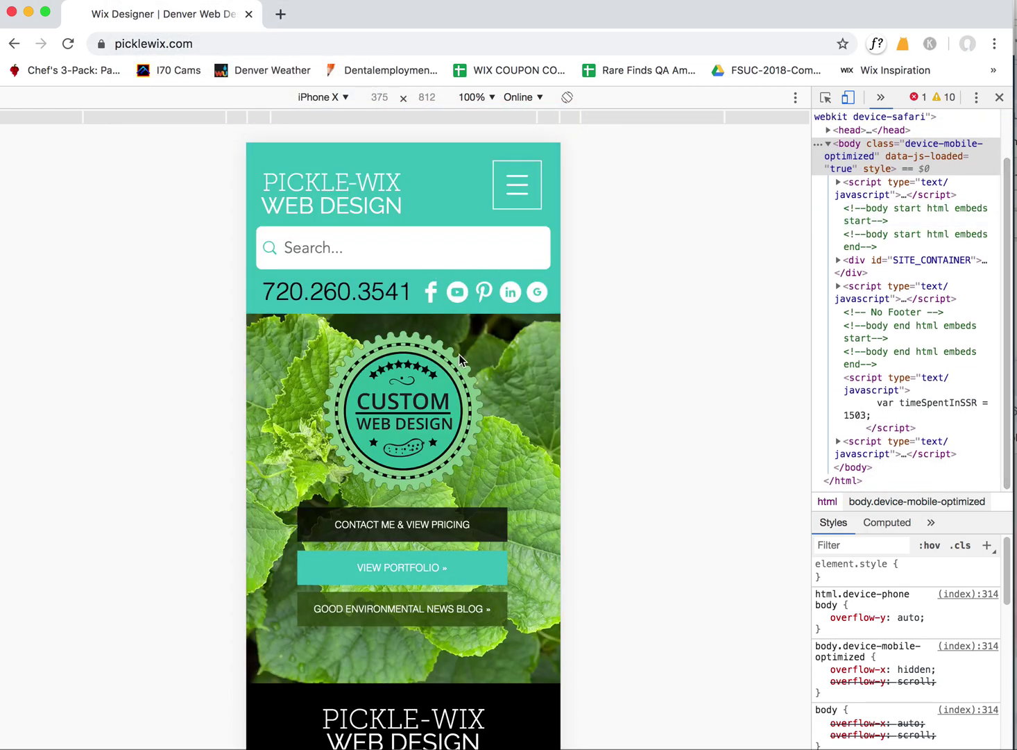
Switch the emulated device to Pixel 2 XL, then iPad, then Pixel 2, reloading the site
{"action": "left_click", "coordinate": [340, 98]}
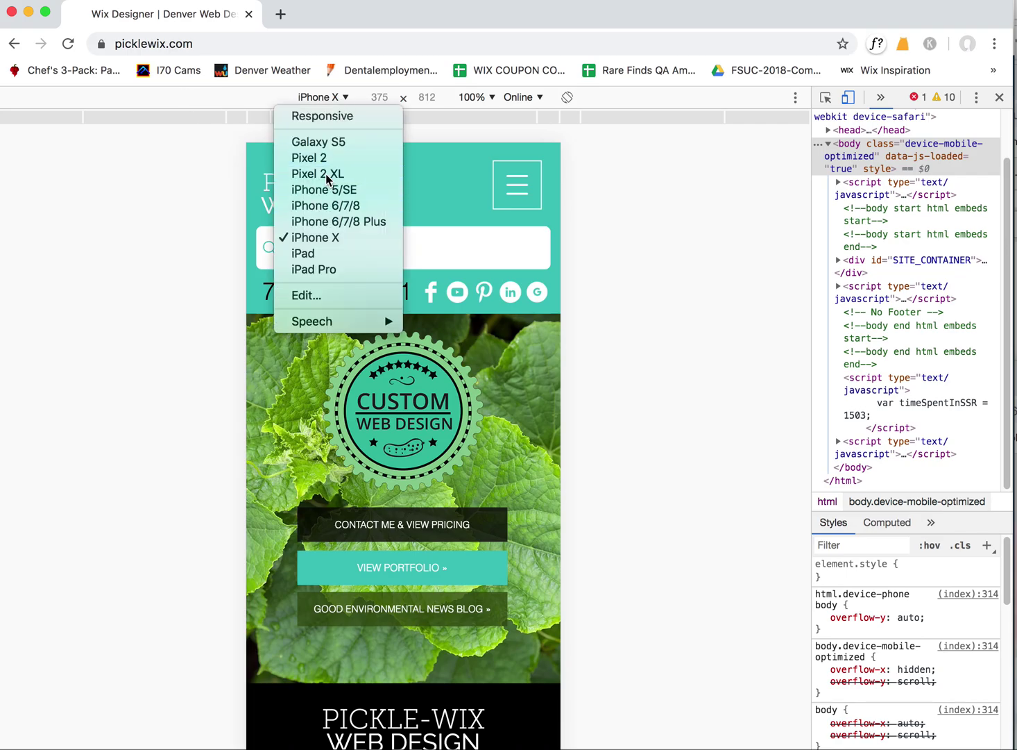
{"action": "left_click", "coordinate": [324, 174]}
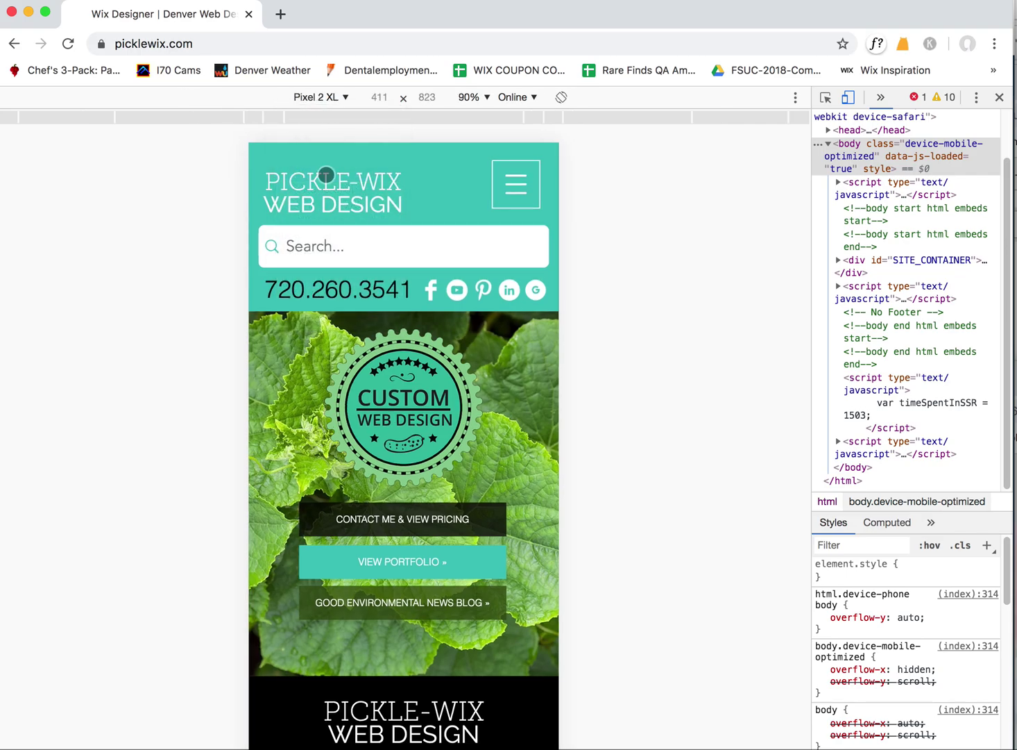
{"action": "left_click", "coordinate": [331, 99]}
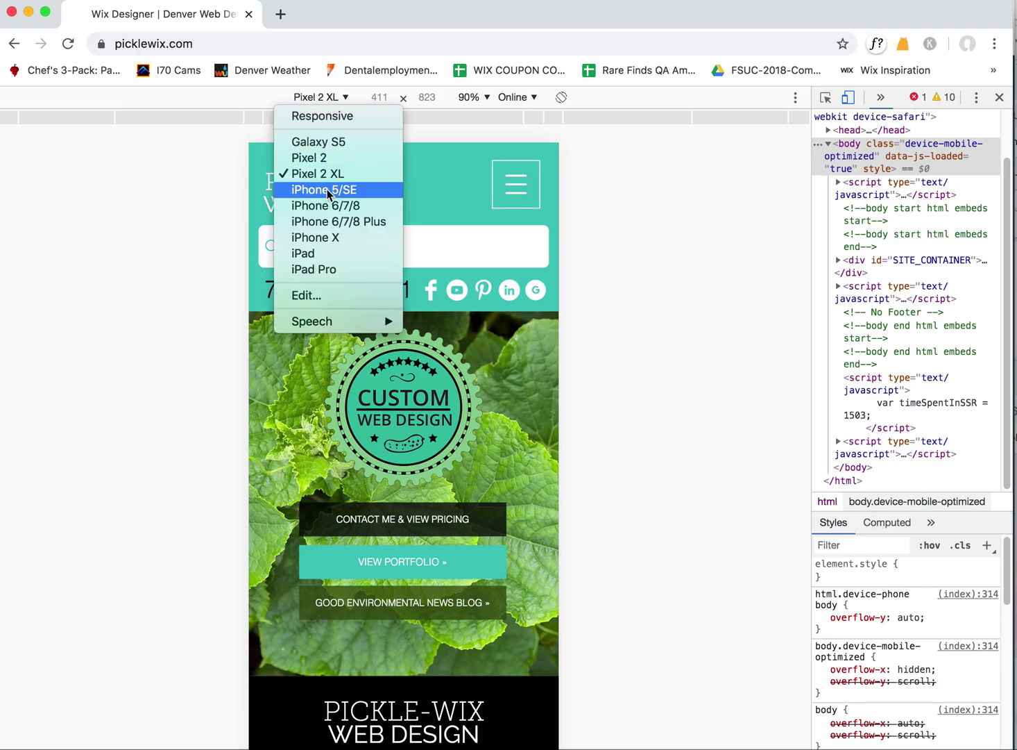
{"action": "left_click", "coordinate": [332, 260]}
{"action": "left_click", "coordinate": [68, 44]}
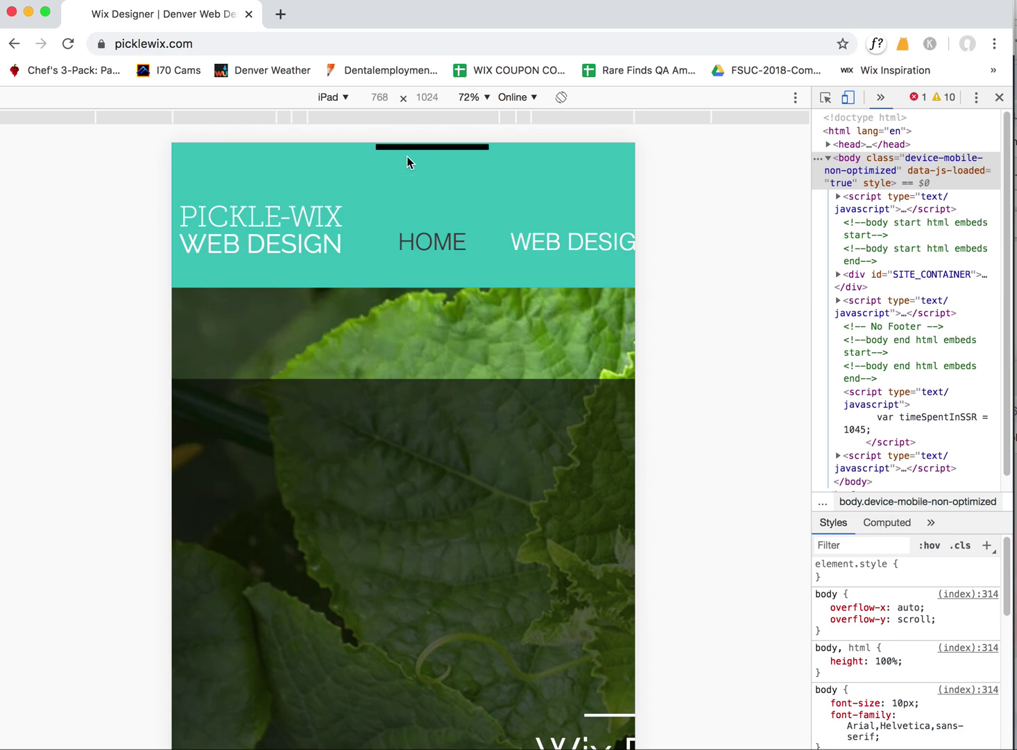
{"action": "left_click", "coordinate": [327, 97]}
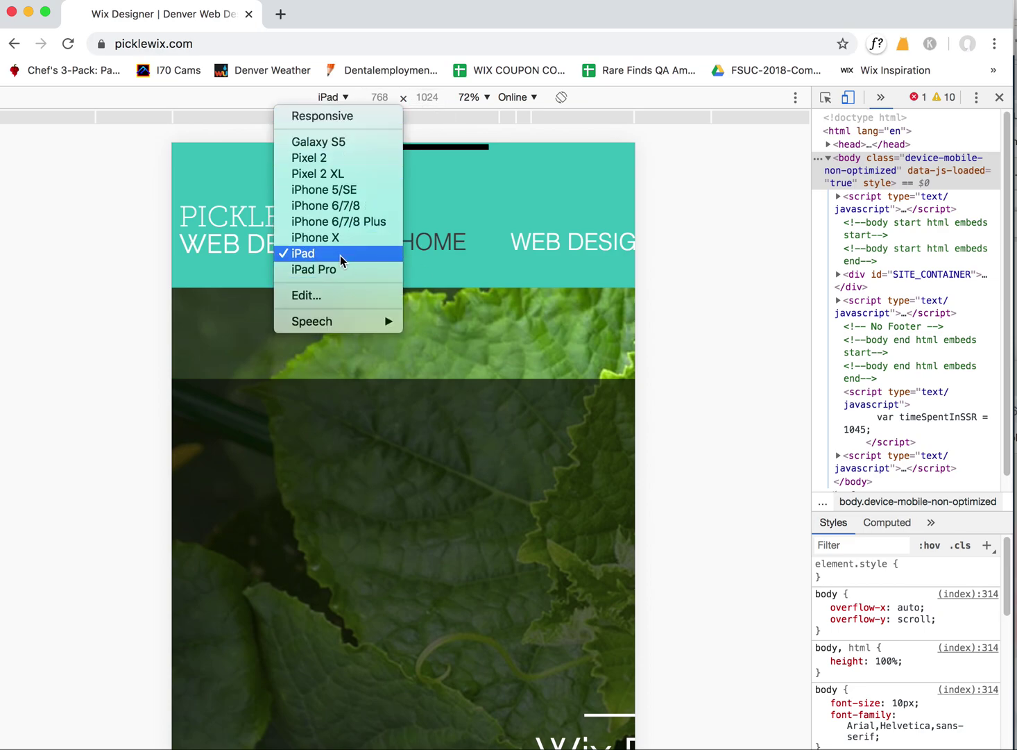
{"action": "left_click", "coordinate": [312, 158]}
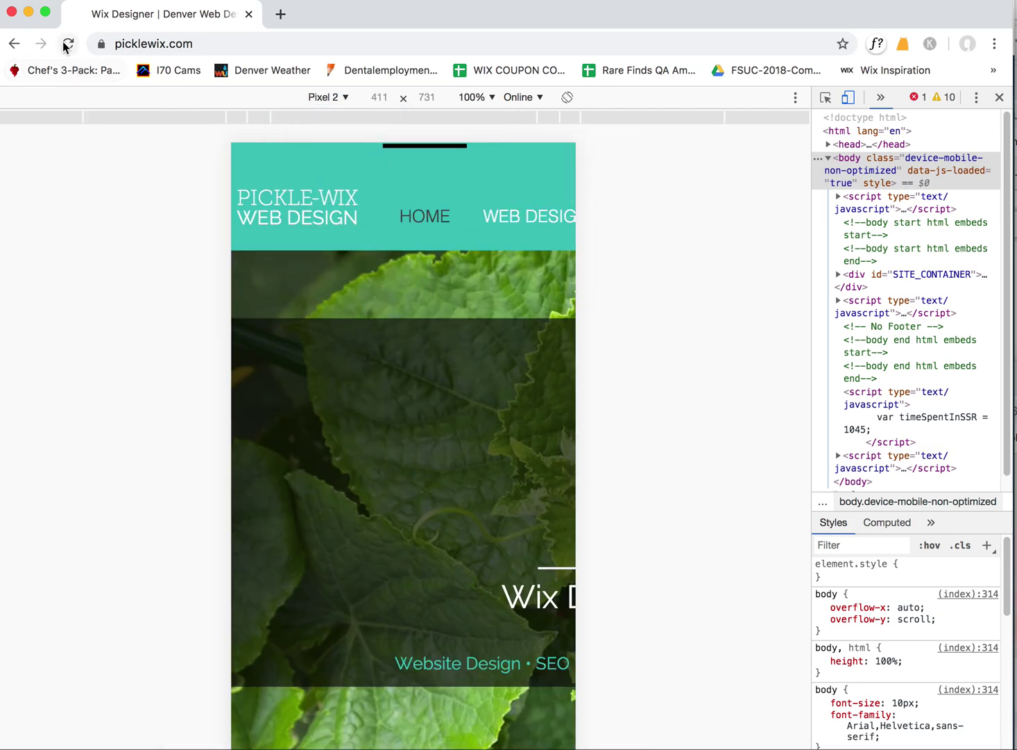
{"action": "left_click", "coordinate": [68, 43]}
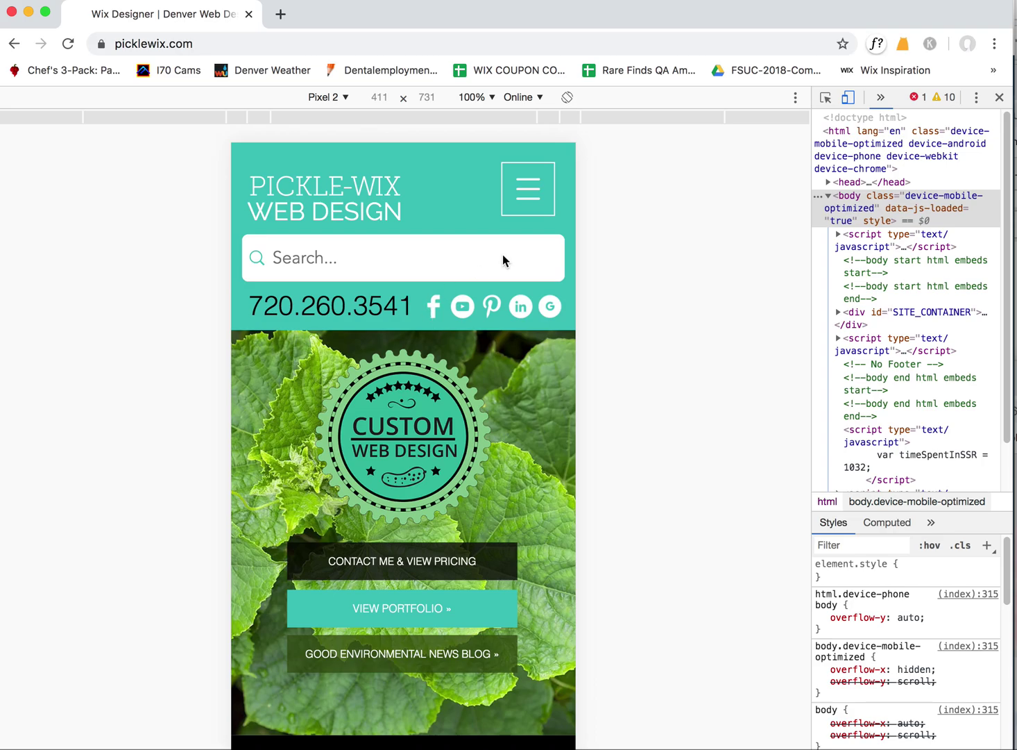
View picklewix.com at desktop width, close that window, and click Done on the publish confirmation
{"action": "left_click", "coordinate": [999, 101]}
{"action": "left_click", "coordinate": [69, 44]}
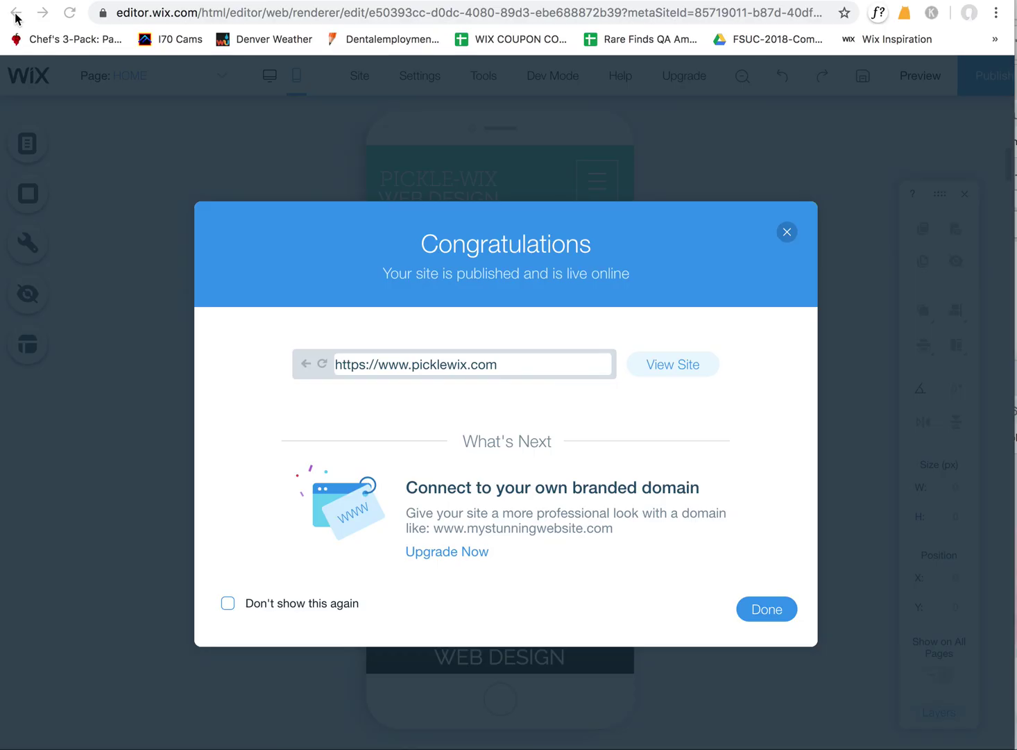
{"action": "left_click", "coordinate": [12, 12]}
{"action": "left_click", "coordinate": [791, 609]}
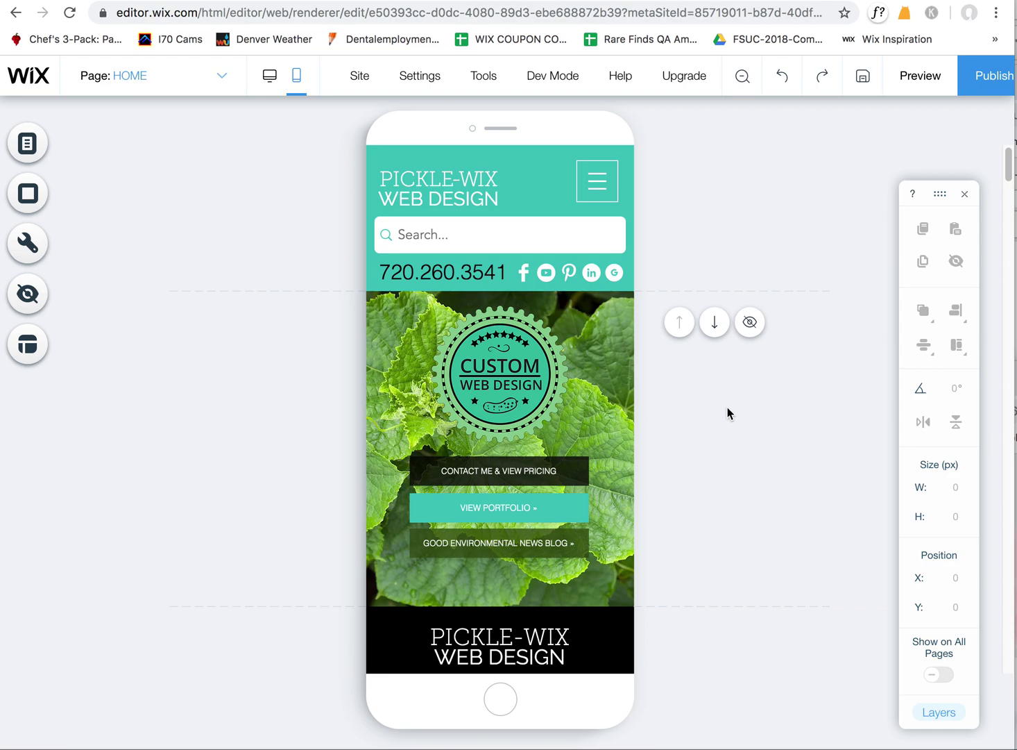
{"action": "mouse_move", "coordinate": [972, 79]}
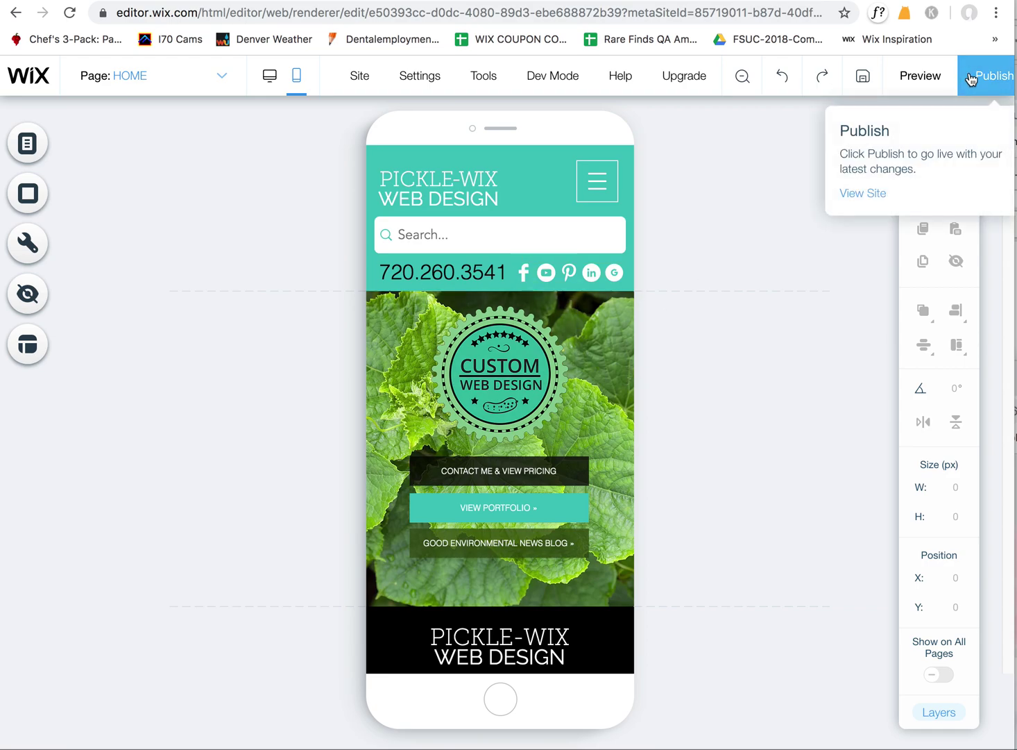